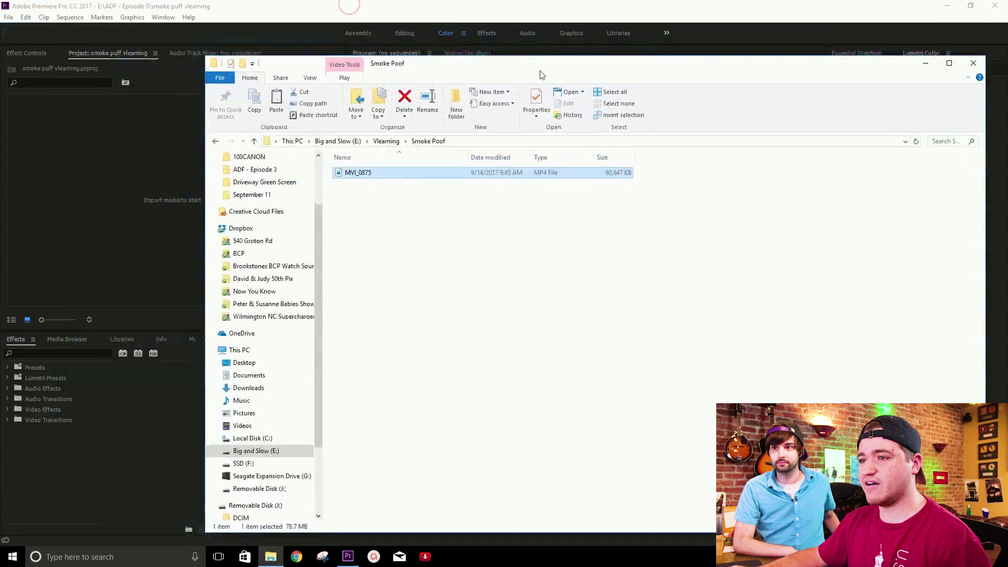
Import MVI_0875 from the Smoke Poof folder into the Premiere Pro project and create a sequence from it
{"action": "left_click_drag", "start_coordinate": [362, 177], "coordinate": [73, 147]}
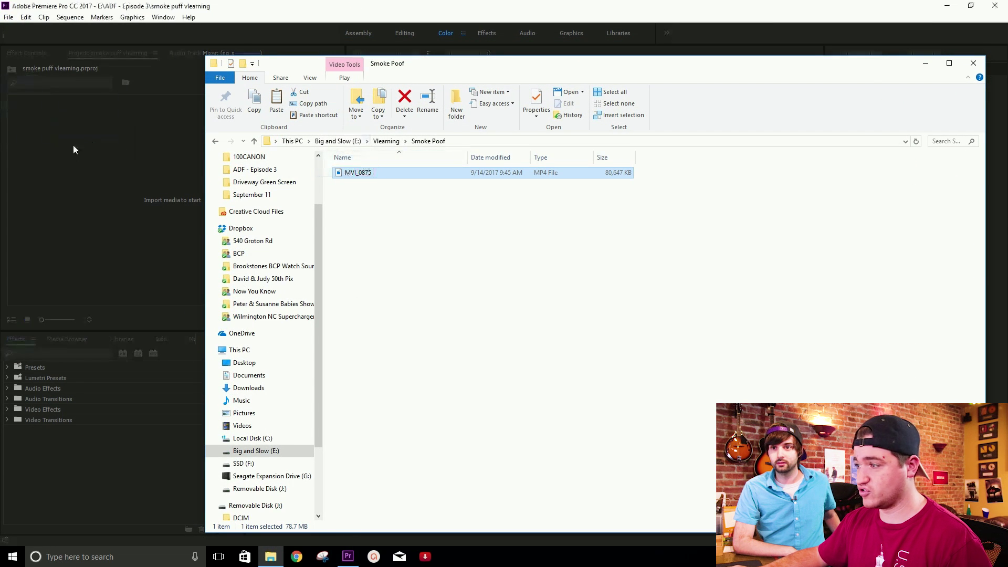
{"action": "left_click", "coordinate": [108, 204]}
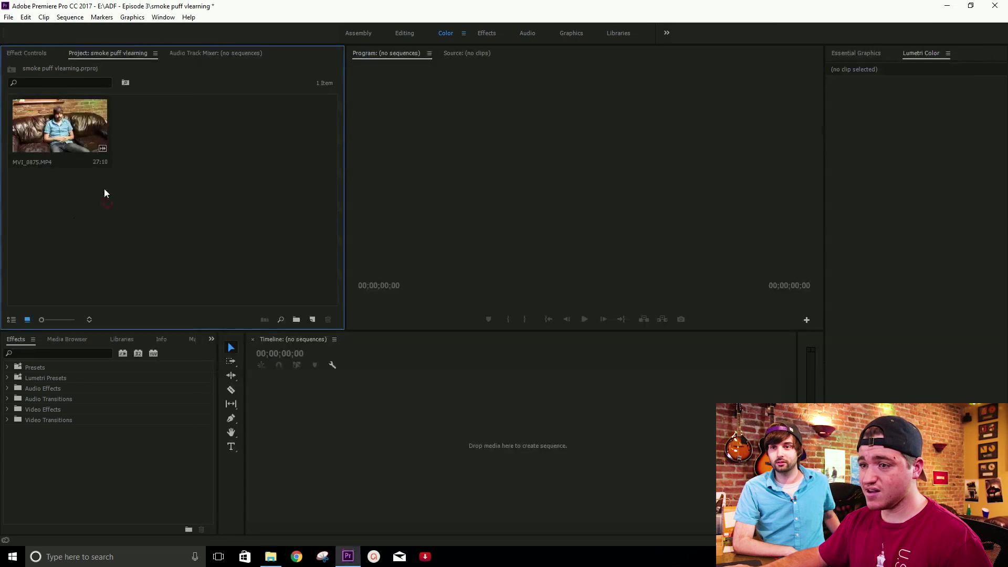
{"action": "left_click", "coordinate": [65, 134]}
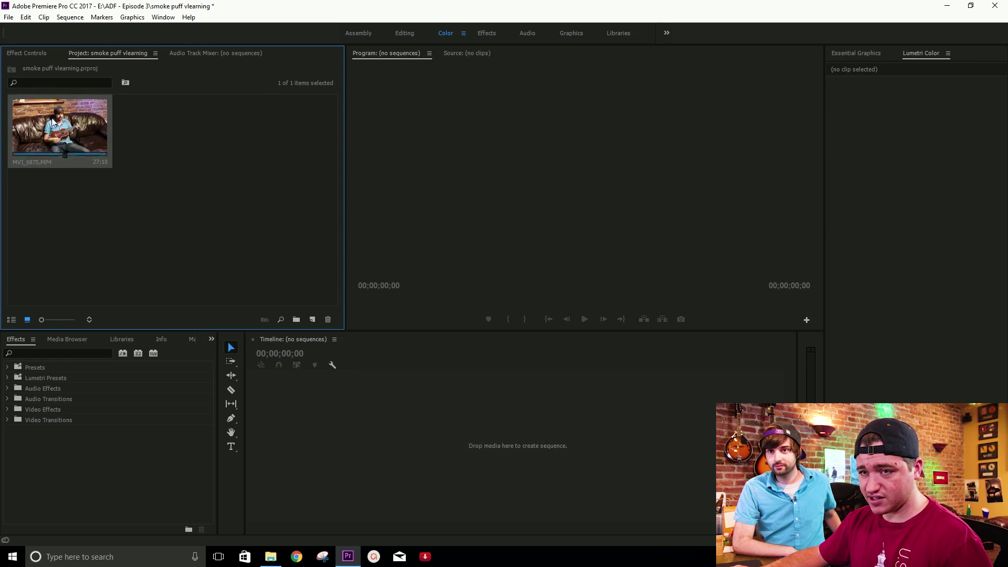
{"action": "double_click", "coordinate": [65, 129]}
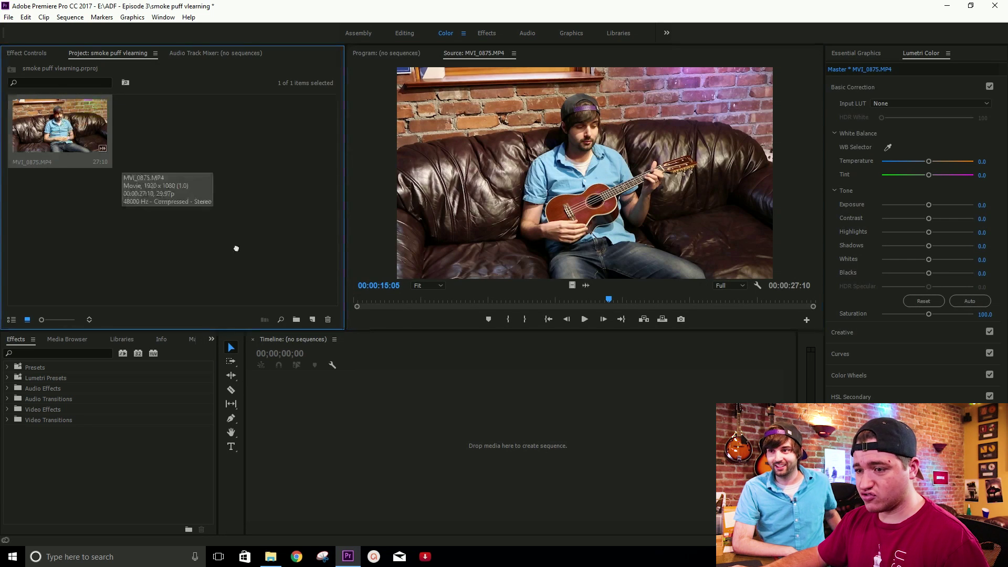
{"action": "left_click_drag", "start_coordinate": [364, 433], "coordinate": [365, 434]}
Scrub through the sequence to compare the parts with and without the ukulele, and enlarge the Program monitor
{"action": "left_click_drag", "start_coordinate": [487, 358], "coordinate": [529, 361]}
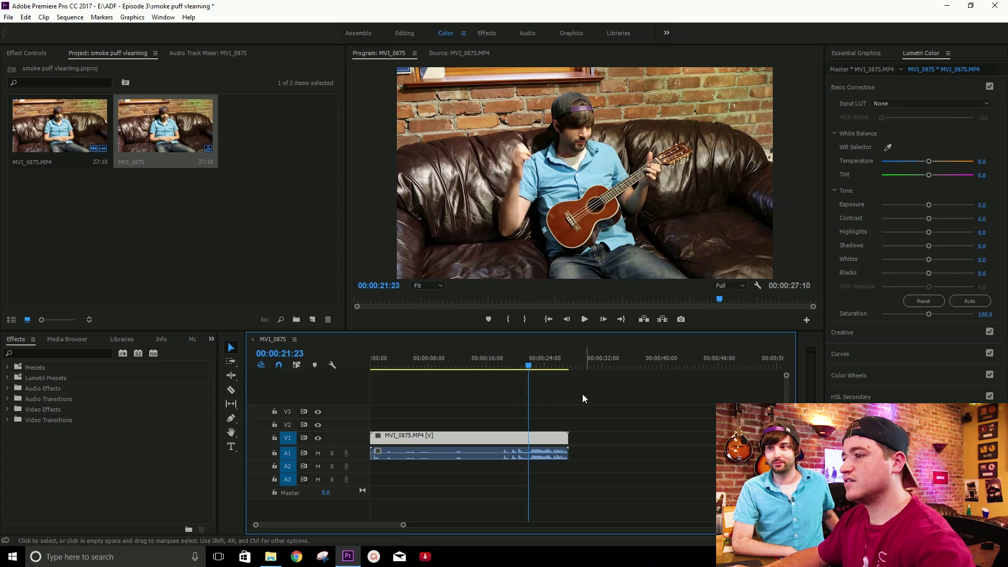
{"action": "left_click", "coordinate": [482, 364]}
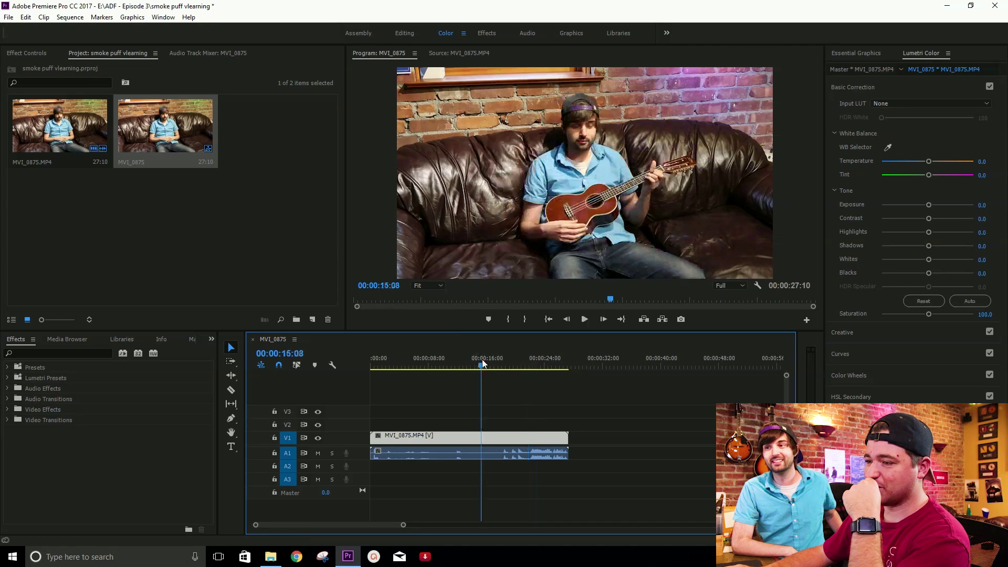
{"action": "left_click", "coordinate": [446, 362]}
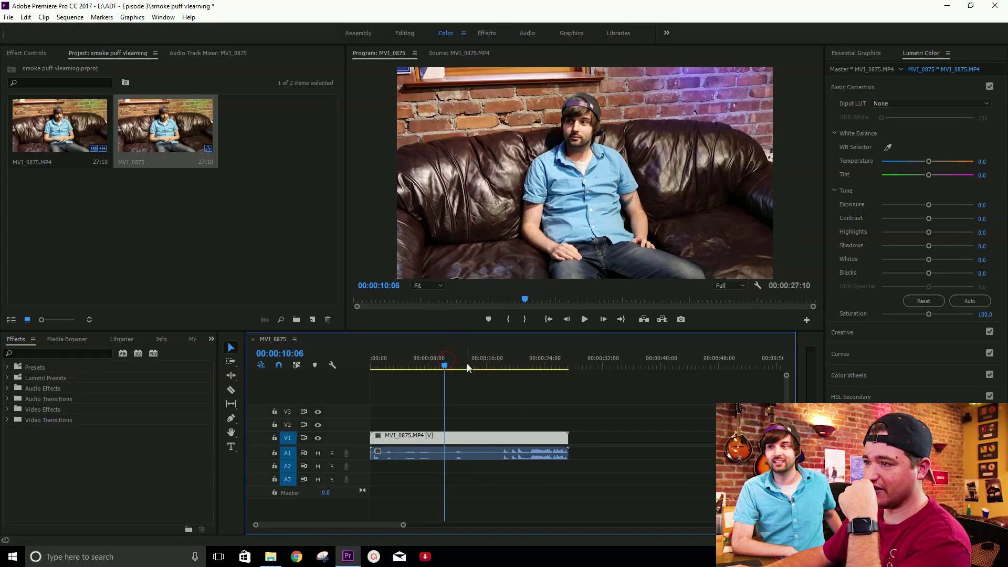
{"action": "left_click", "coordinate": [497, 364]}
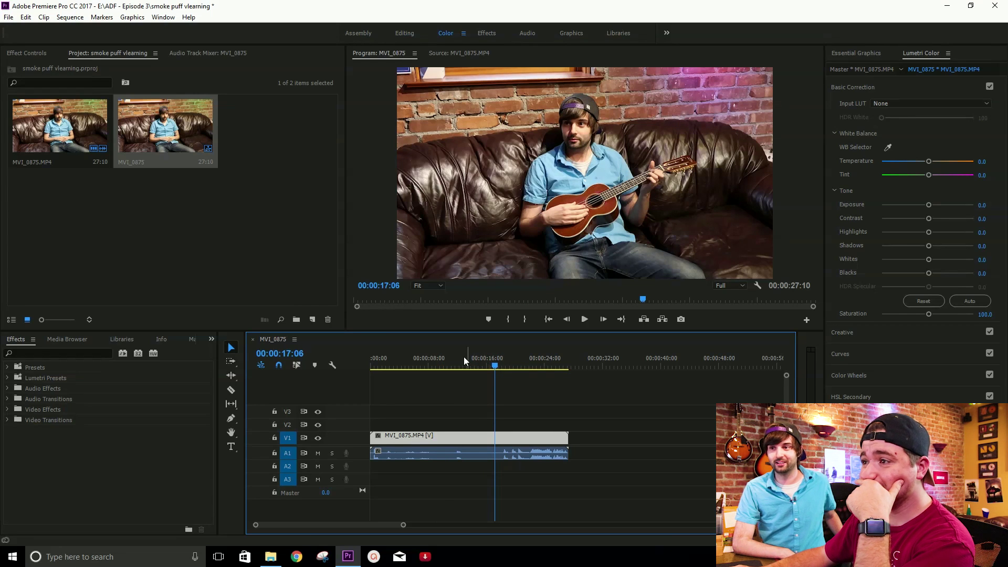
{"action": "left_click_drag", "start_coordinate": [346, 330], "coordinate": [307, 368]}
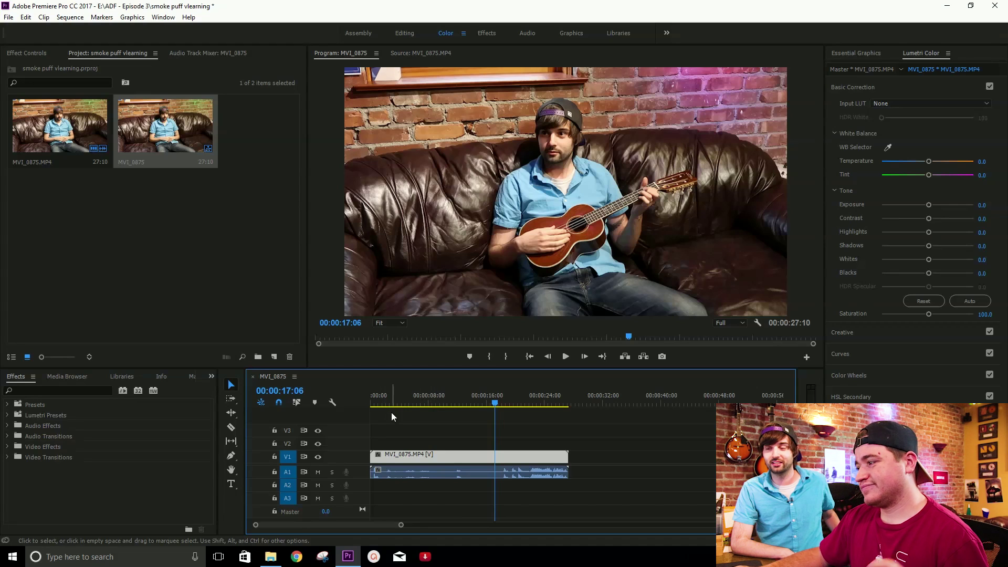
Play the beginning of the clip to find where the take starts, and trim off roughly its first two seconds
{"action": "key", "text": "Home"}
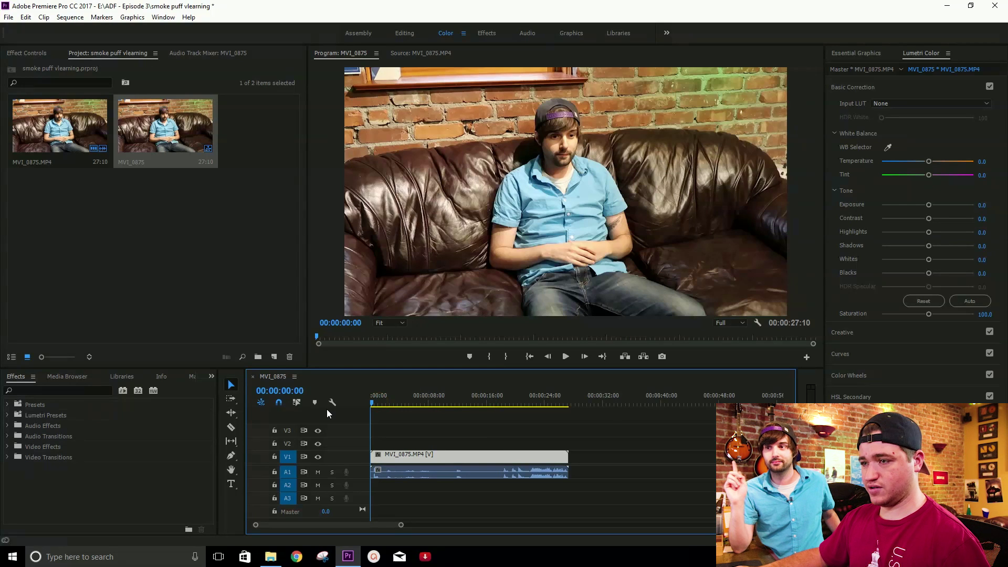
{"action": "key", "text": "="}
{"action": "left_click", "coordinate": [381, 403]}
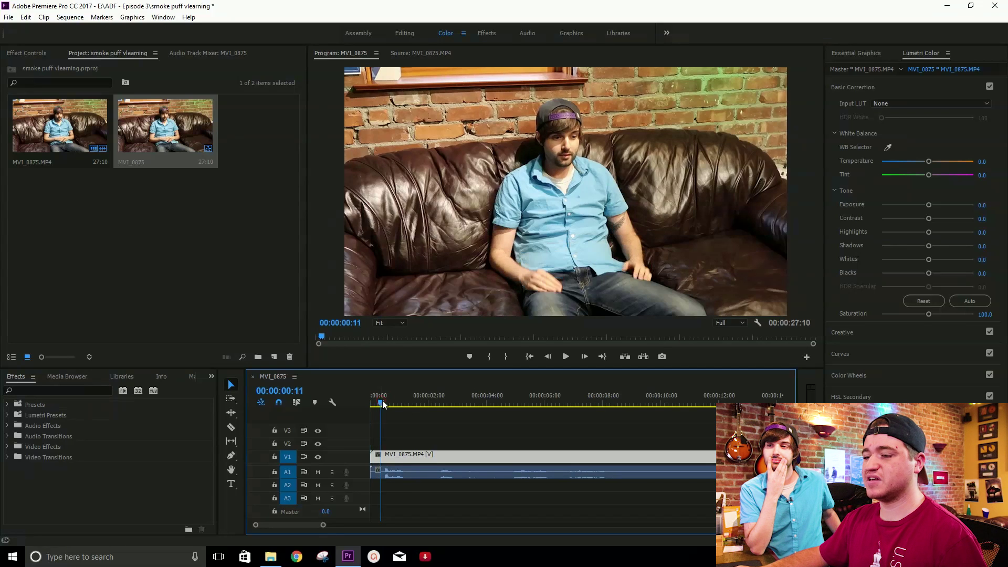
{"action": "key", "text": "space"}
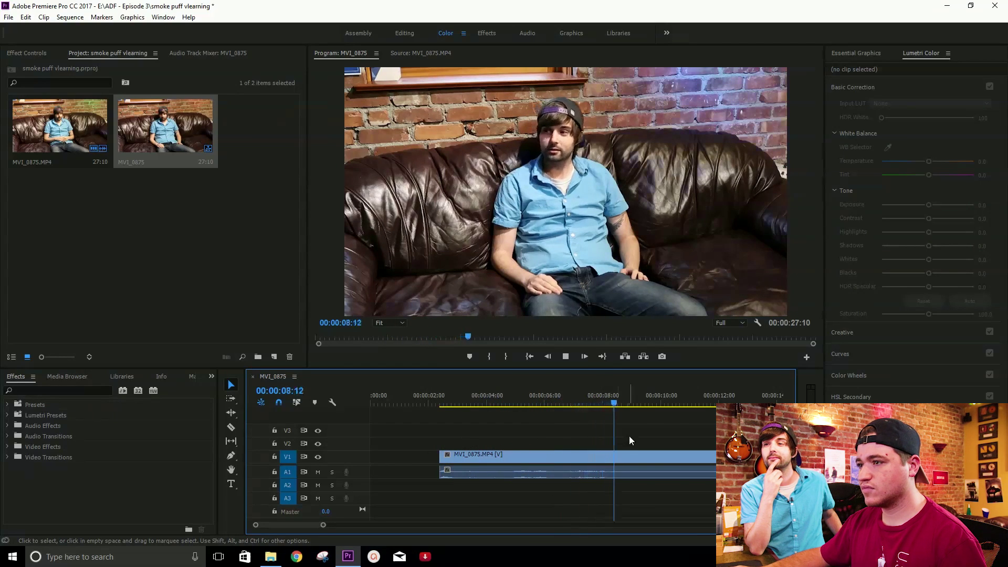
{"action": "key", "text": "space"}
Expand audio track A1, play from about 00:00:08:00 and split the clip at 00:00:08:23 with the Razor tool
{"action": "double_click", "coordinate": [357, 474]}
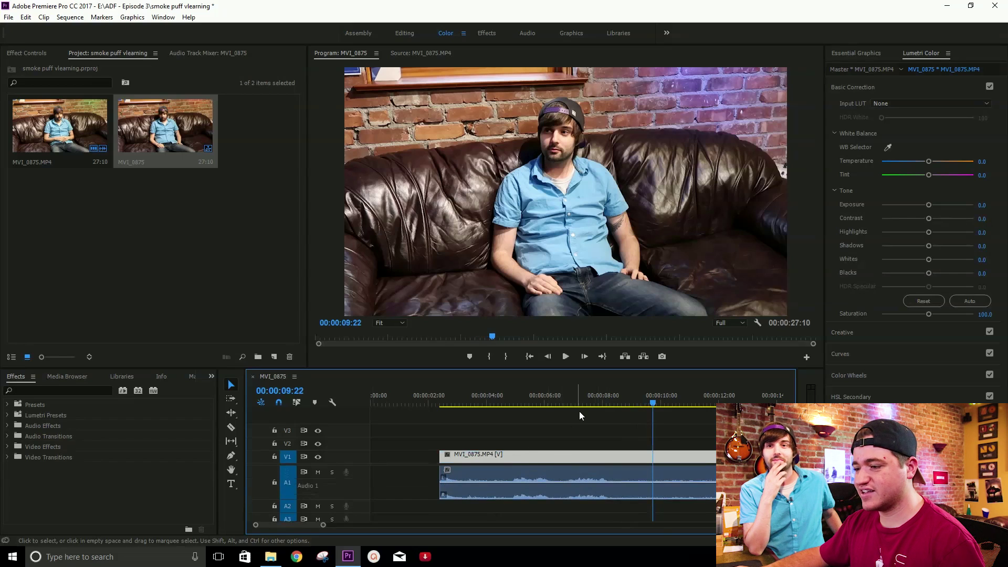
{"action": "left_click", "coordinate": [602, 396]}
{"action": "key", "text": "space"}
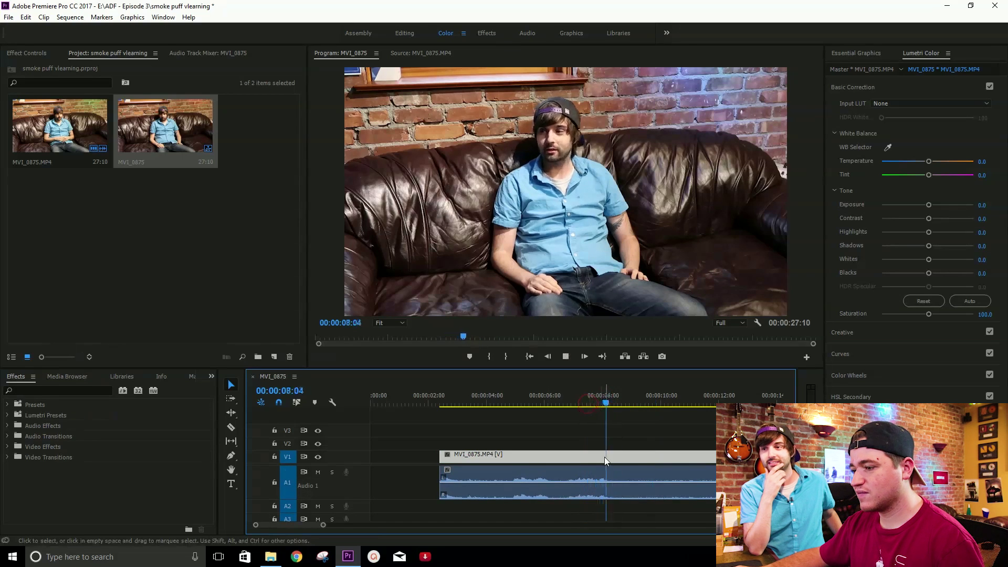
{"action": "key", "text": "space"}
{"action": "key", "text": "c"}
{"action": "left_click", "coordinate": [625, 454]}
{"action": "key", "text": "v"}
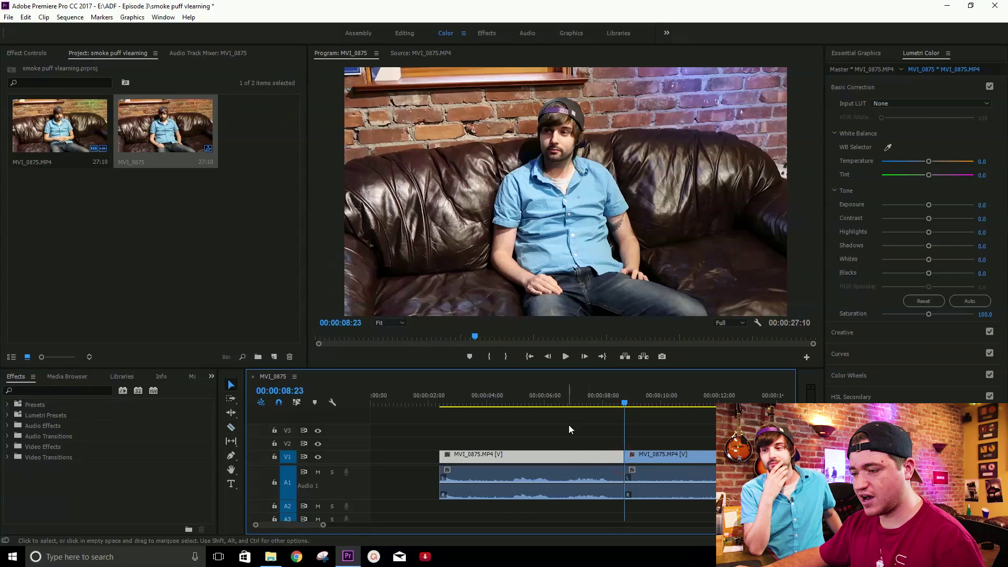
Split the second part of the clip at 00:00:17:28, where the man is holding the ukulele
{"action": "left_click", "coordinate": [561, 431]}
{"action": "key", "text": "minus"}
{"action": "left_click_drag", "start_coordinate": [512, 402], "coordinate": [632, 385]}
{"action": "key", "text": "c"}
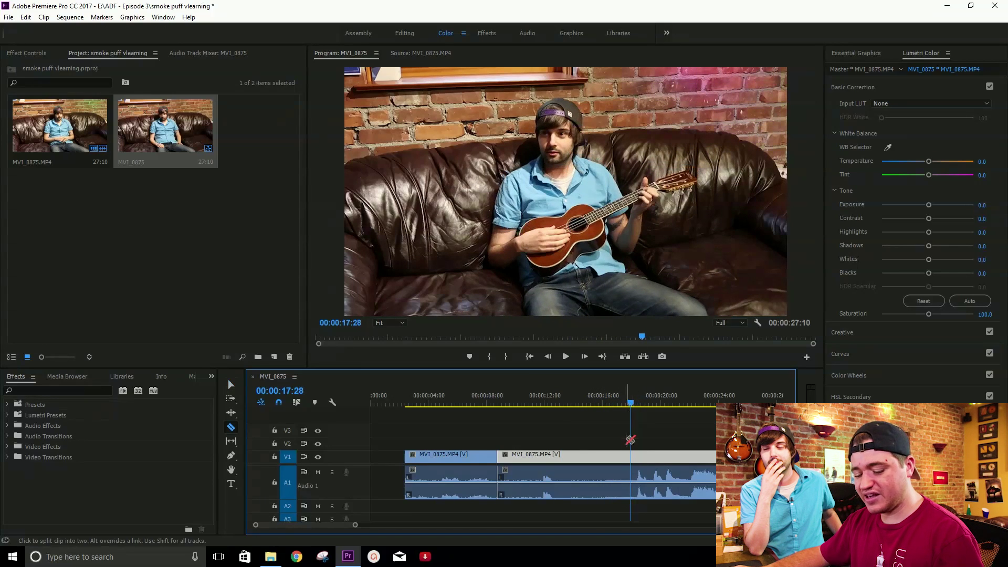
{"action": "left_click", "coordinate": [630, 457]}
{"action": "key", "text": "v"}
Delete the section between the two cuts, close the resulting gap and save the project
{"action": "key", "text": "Delete"}
{"action": "left_click", "coordinate": [567, 471]}
{"action": "key", "text": "Delete"}
{"action": "key", "text": "ctrl+s"}
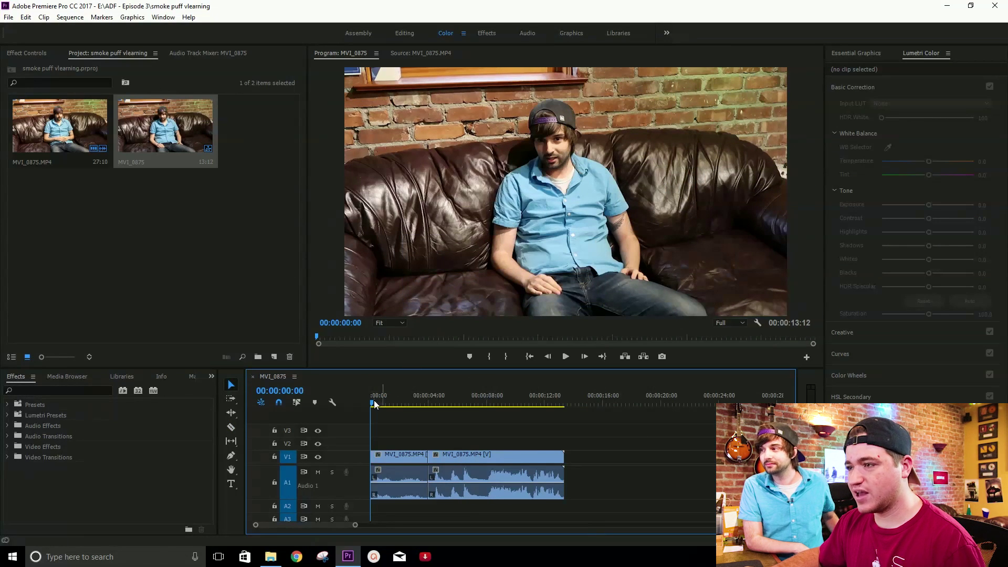
Expand video track V1, play the edit, trim the end of the second clip to 00:00:11:03 and save
{"action": "double_click", "coordinate": [358, 454]}
{"action": "key", "text": "space"}
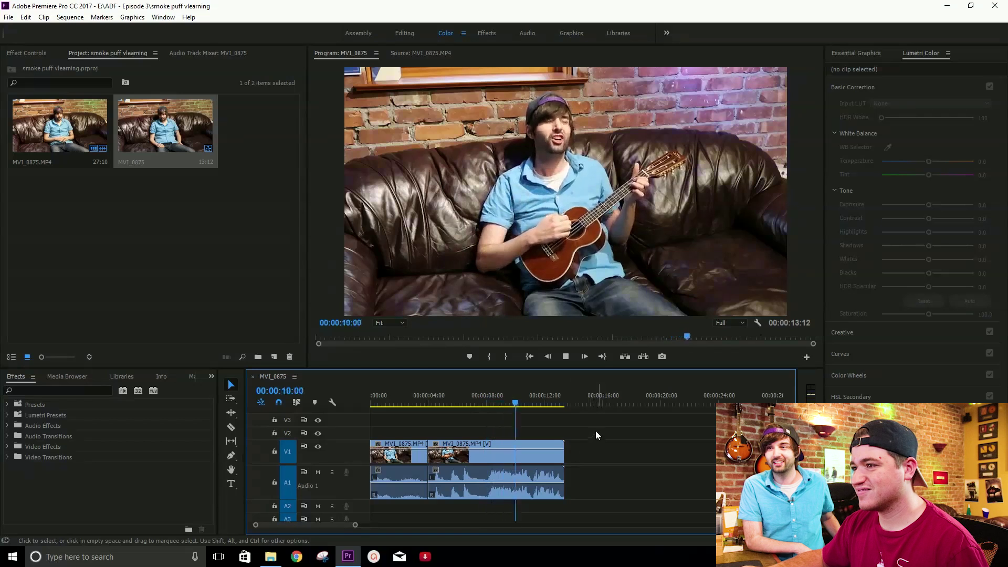
{"action": "key", "text": "space"}
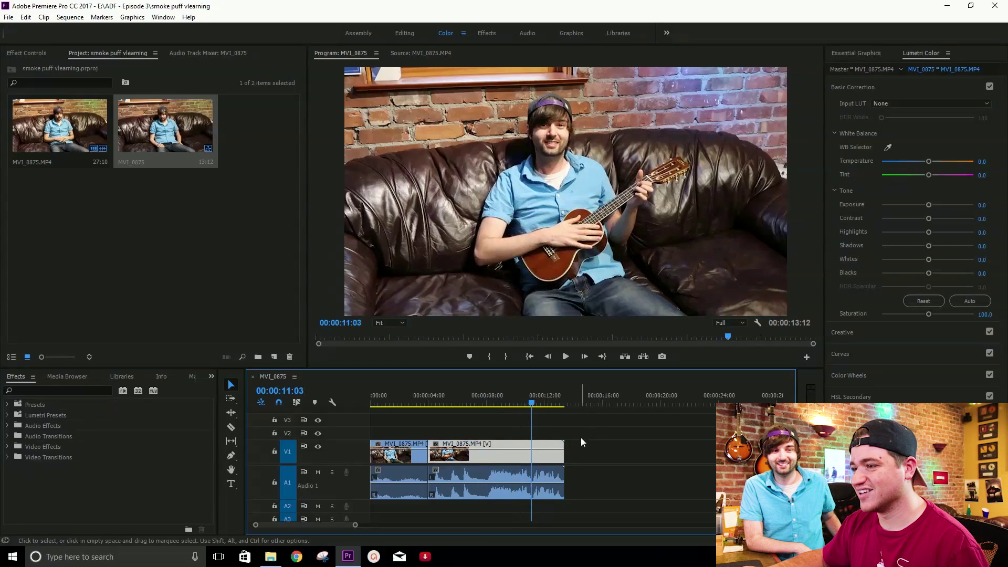
{"action": "left_click_drag", "start_coordinate": [563, 475], "coordinate": [540, 474]}
{"action": "key", "text": "ctrl+s"}
{"action": "key", "text": "Home"}
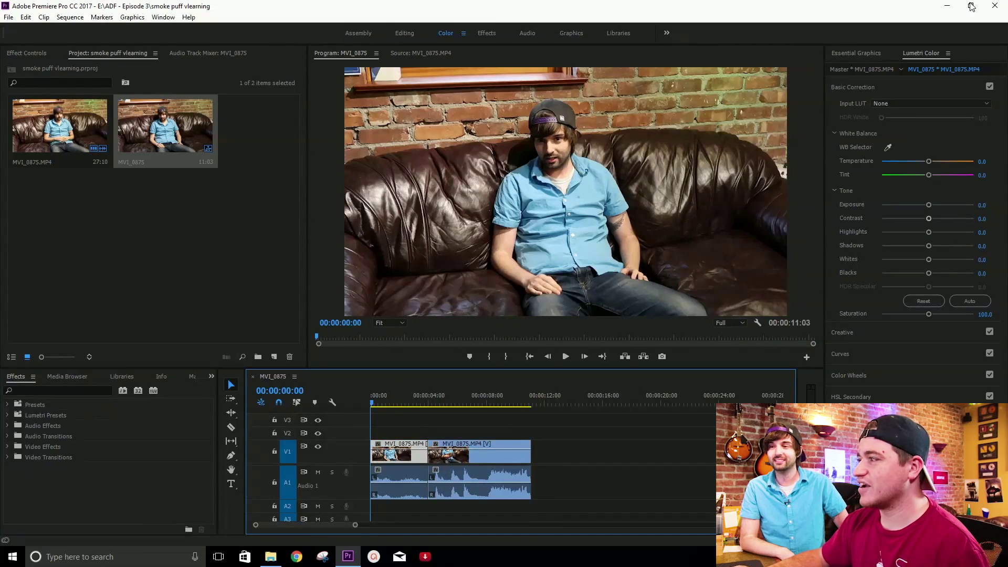
Switch to Chrome, search YouTube for "smoke poof overlay" and open the second result, Smoke puff stock footage
{"action": "key", "text": "alt+Tab"}
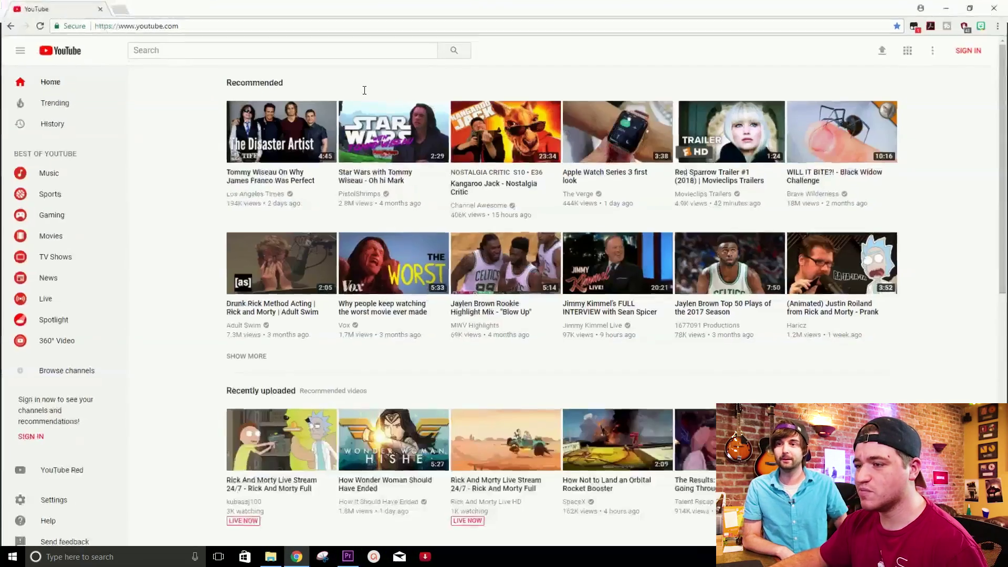
{"action": "left_click", "coordinate": [171, 48]}
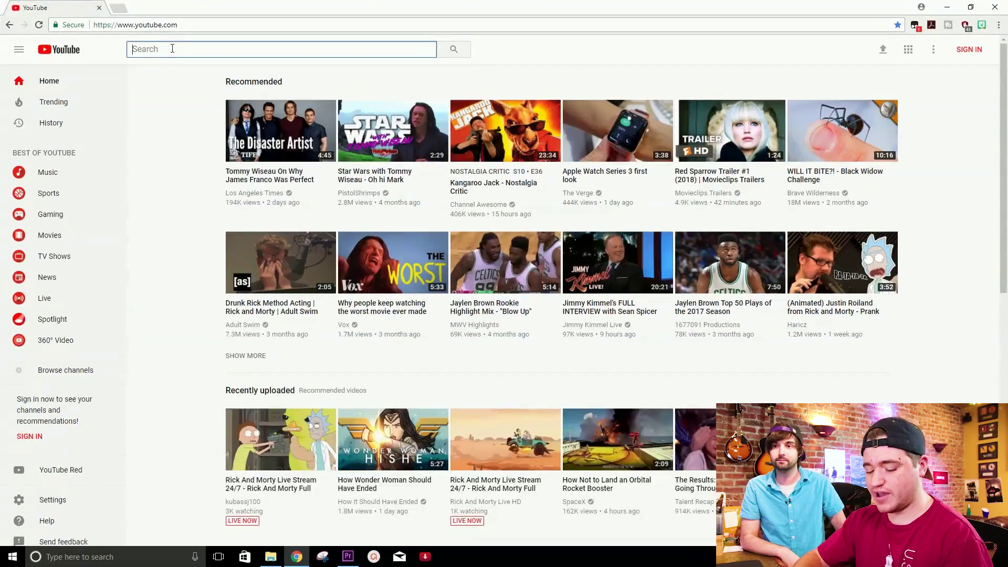
{"action": "type", "text": "smoke poff overlay"}
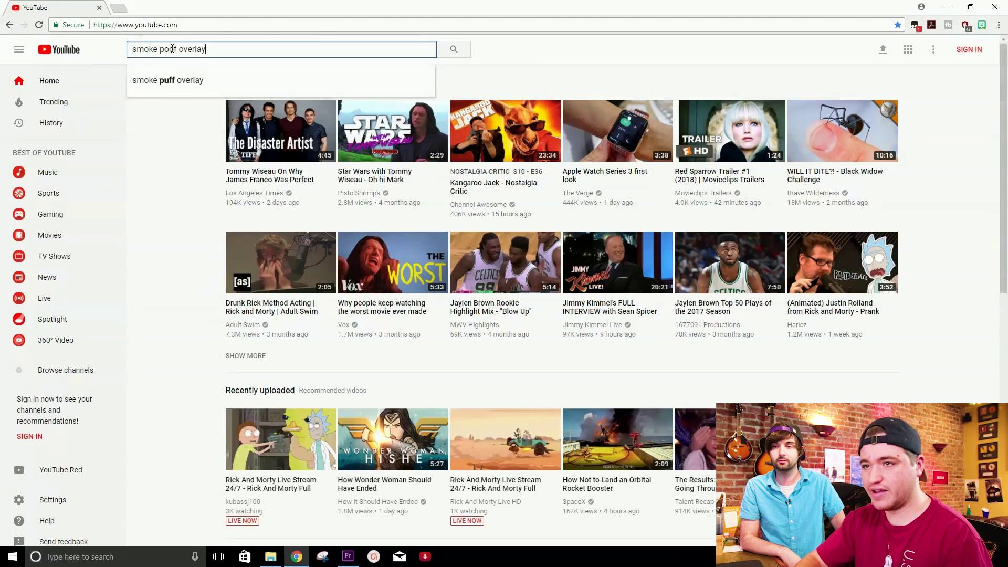
{"action": "key", "text": "Return"}
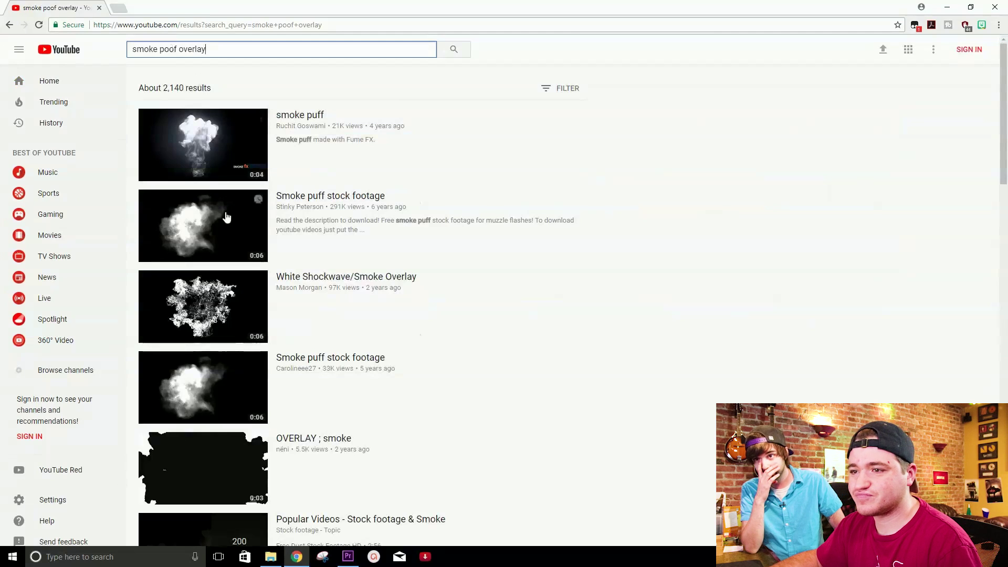
{"action": "left_click", "coordinate": [313, 202]}
{"action": "left_click", "coordinate": [181, 322]}
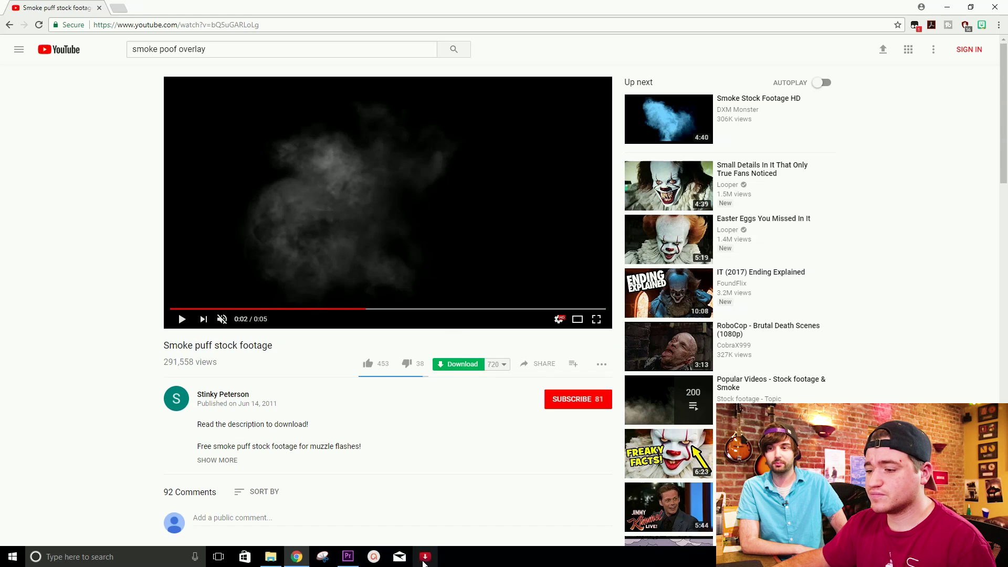
Open Ummy Video Downloader, and import the downloaded smoke puff stock footage into the Premiere Pro project
{"action": "left_click", "coordinate": [424, 557]}
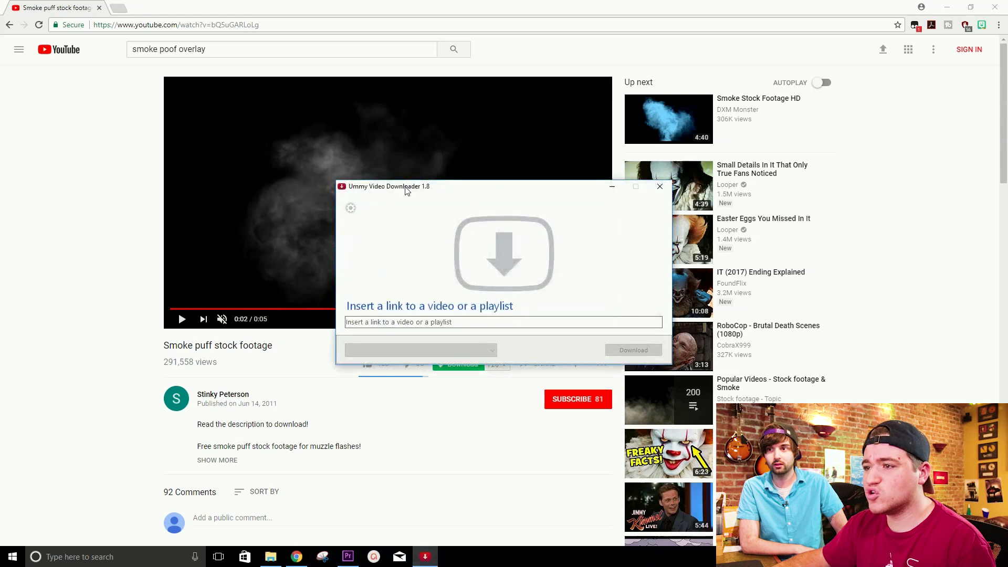
{"action": "left_click_drag", "start_coordinate": [407, 191], "coordinate": [286, 226]}
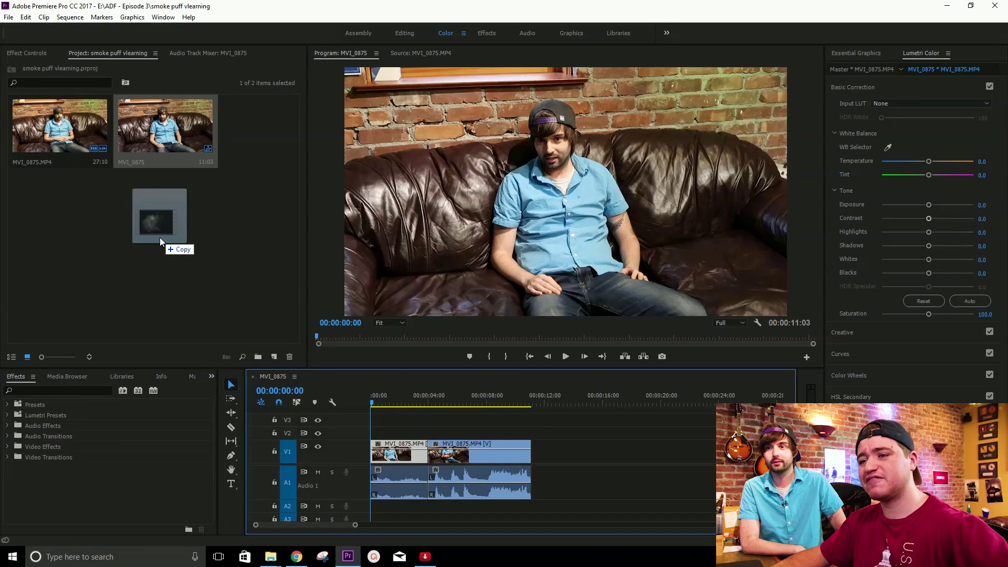
{"action": "left_click_drag", "start_coordinate": [160, 237], "coordinate": [160, 237]}
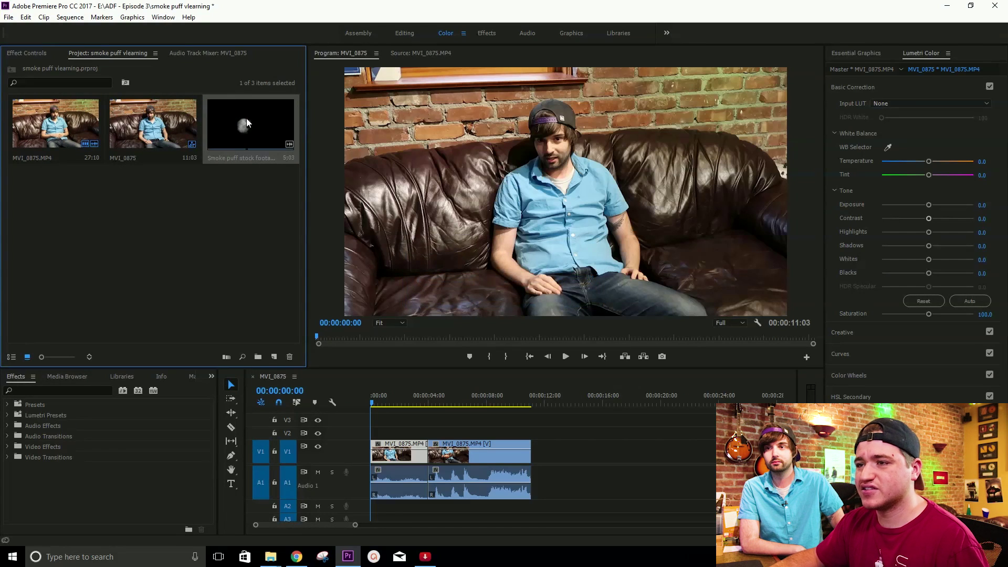
Add only the video of the smoke puff footage after the last clip on track V1 and scrub through it
{"action": "double_click", "coordinate": [247, 118]}
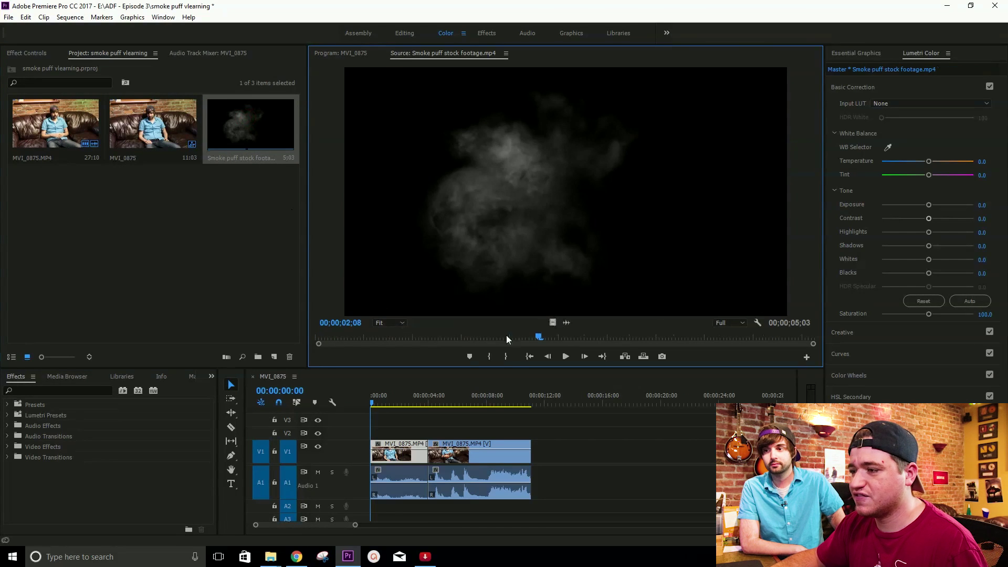
{"action": "key", "text": "Home"}
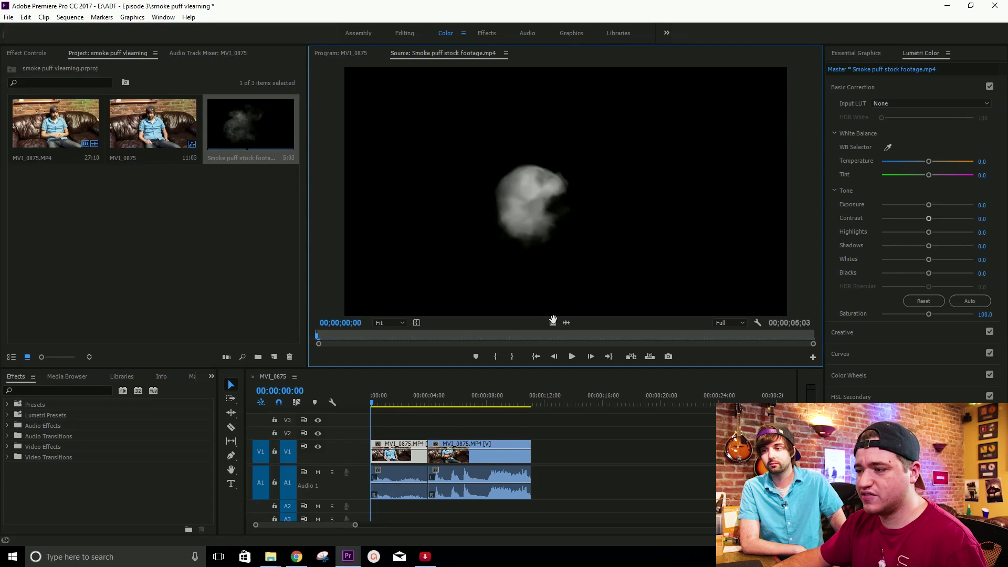
{"action": "left_click_drag", "start_coordinate": [552, 322], "coordinate": [538, 462]}
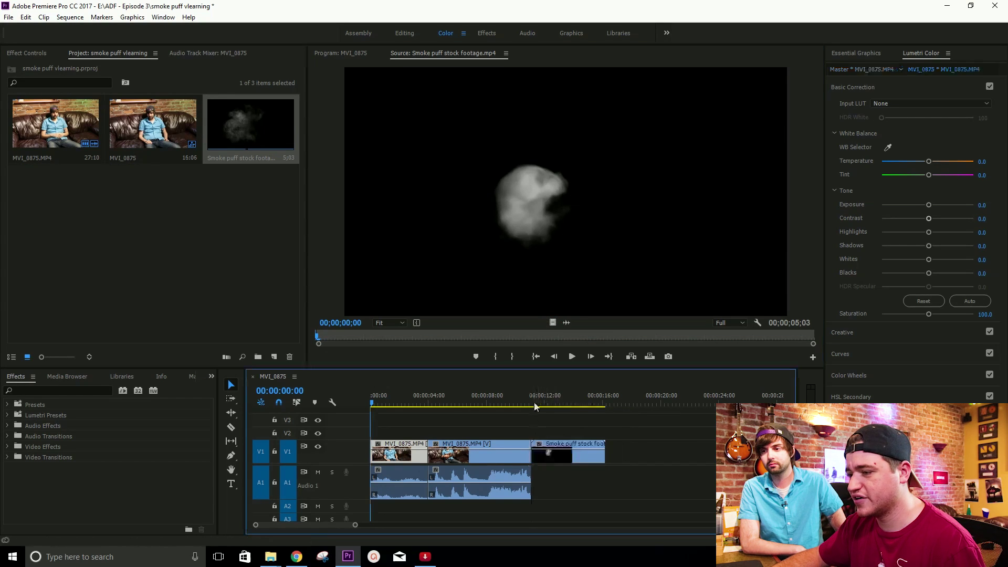
{"action": "left_click_drag", "start_coordinate": [536, 405], "coordinate": [562, 404]}
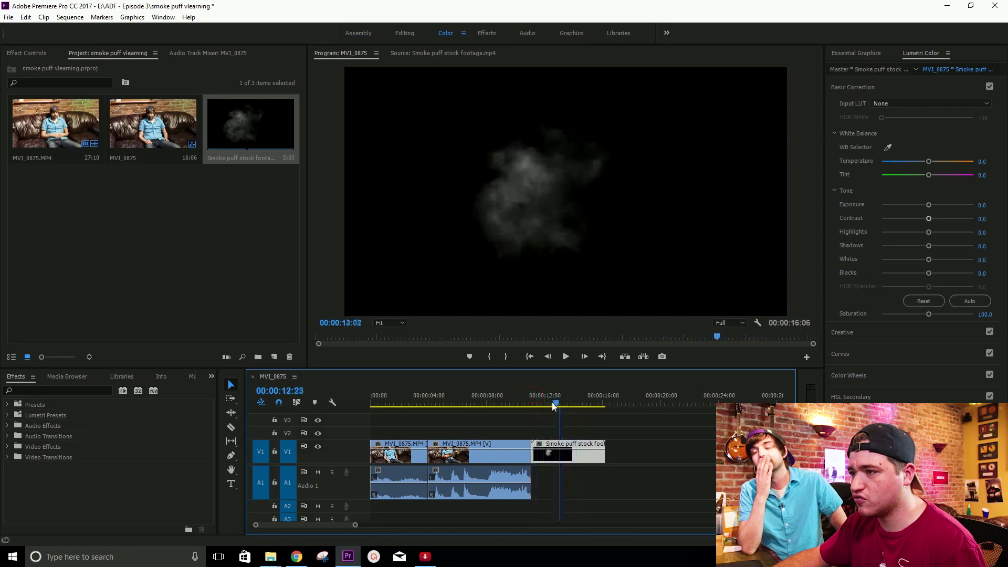
Move the smoke puff clip to track V2, starting at the cut between the two clips, and park the playhead at 00:00:04:08
{"action": "left_click_drag", "start_coordinate": [573, 452], "coordinate": [471, 430]}
{"action": "left_click", "coordinate": [425, 404]}
{"action": "key", "text": "="}
{"action": "scroll", "coordinate": [515, 410], "scroll_direction": "down", "scroll_amount": 1}
{"action": "left_click_drag", "start_coordinate": [573, 405], "coordinate": [550, 402]}
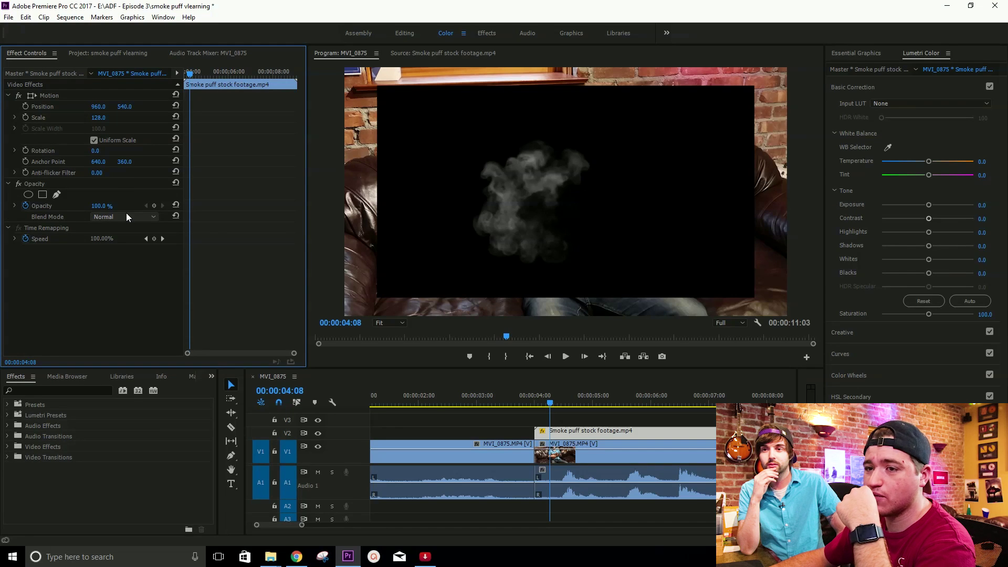
Cycle through the smoke puff clip's blend modes on track V2 and set its blend mode to Screen
{"action": "scroll", "coordinate": [127, 216], "scroll_direction": "down", "scroll_amount": 1}
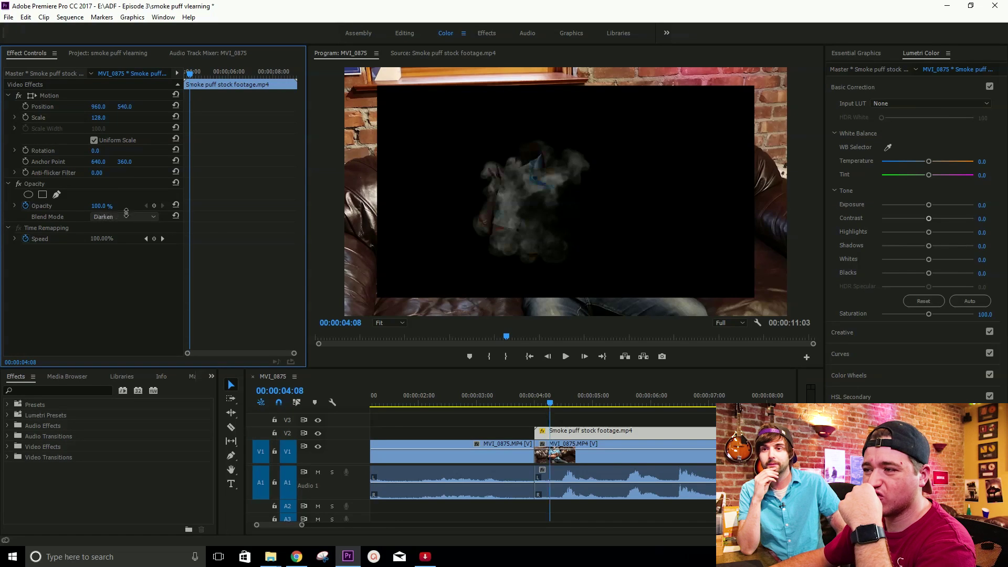
{"action": "scroll", "coordinate": [126, 213], "scroll_direction": "down", "scroll_amount": 1}
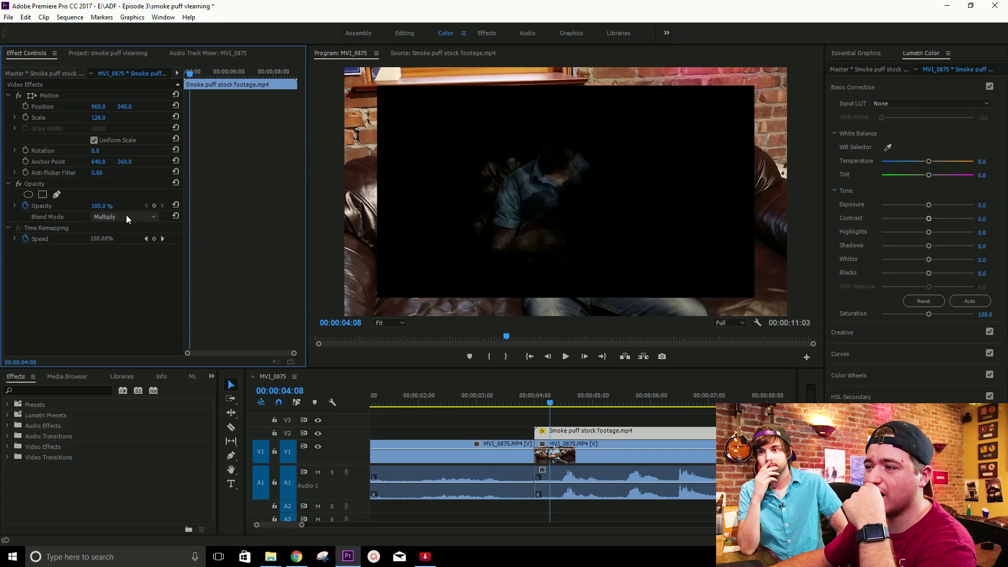
{"action": "scroll", "coordinate": [126, 217], "scroll_direction": "down", "scroll_amount": 1}
{"action": "scroll", "coordinate": [126, 217], "scroll_direction": "down", "scroll_amount": 1}
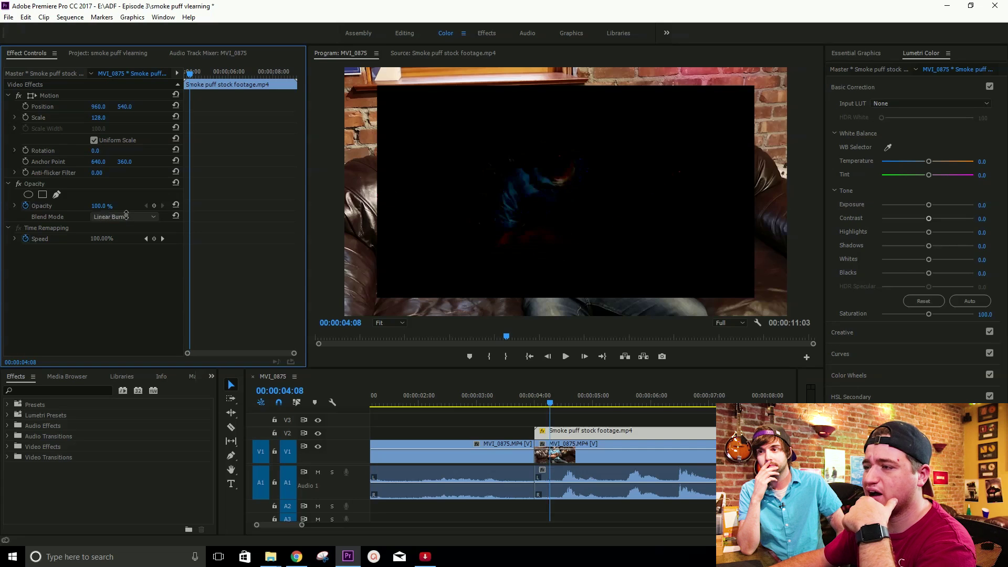
{"action": "scroll", "coordinate": [126, 214], "scroll_direction": "down", "scroll_amount": 1}
{"action": "scroll", "coordinate": [128, 216], "scroll_direction": "down", "scroll_amount": 1}
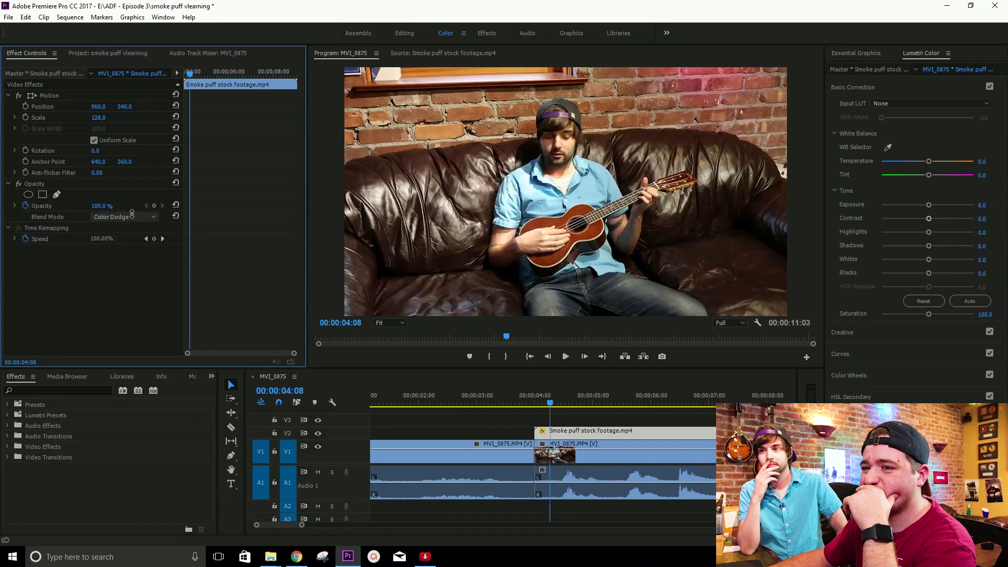
{"action": "scroll", "coordinate": [131, 214], "scroll_direction": "down", "scroll_amount": 1}
{"action": "scroll", "coordinate": [132, 214], "scroll_direction": "down", "scroll_amount": 2}
{"action": "scroll", "coordinate": [132, 213], "scroll_direction": "up", "scroll_amount": 2}
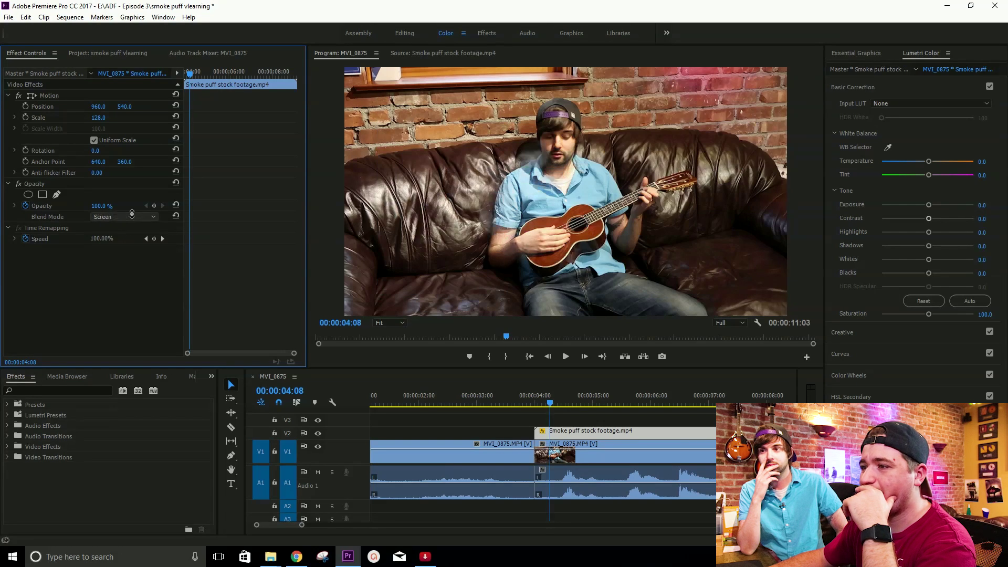
{"action": "scroll", "coordinate": [131, 213], "scroll_direction": "down", "scroll_amount": 1}
{"action": "scroll", "coordinate": [132, 213], "scroll_direction": "up", "scroll_amount": 1}
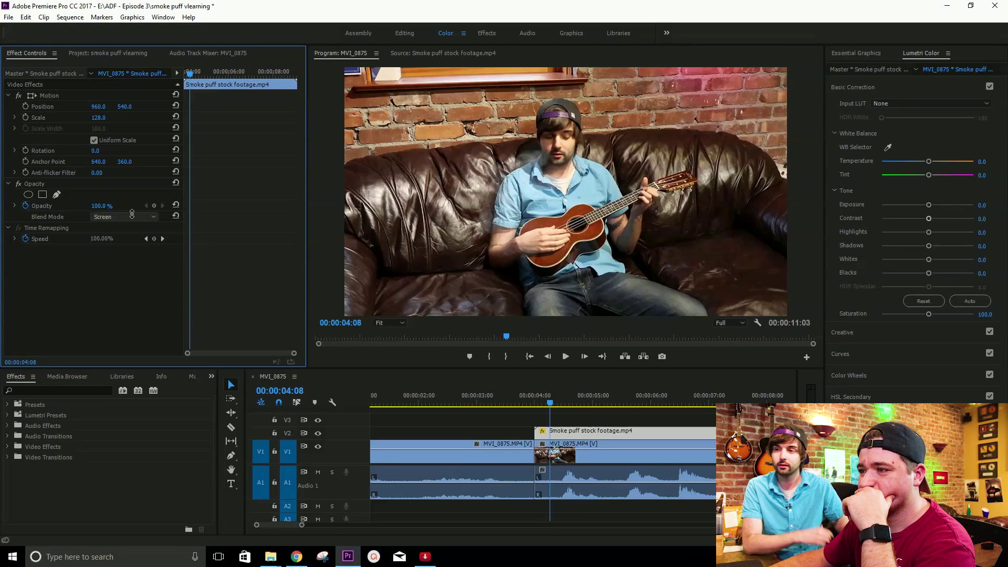
{"action": "scroll", "coordinate": [131, 213], "scroll_direction": "up", "scroll_amount": 1}
{"action": "scroll", "coordinate": [131, 214], "scroll_direction": "down", "scroll_amount": 1}
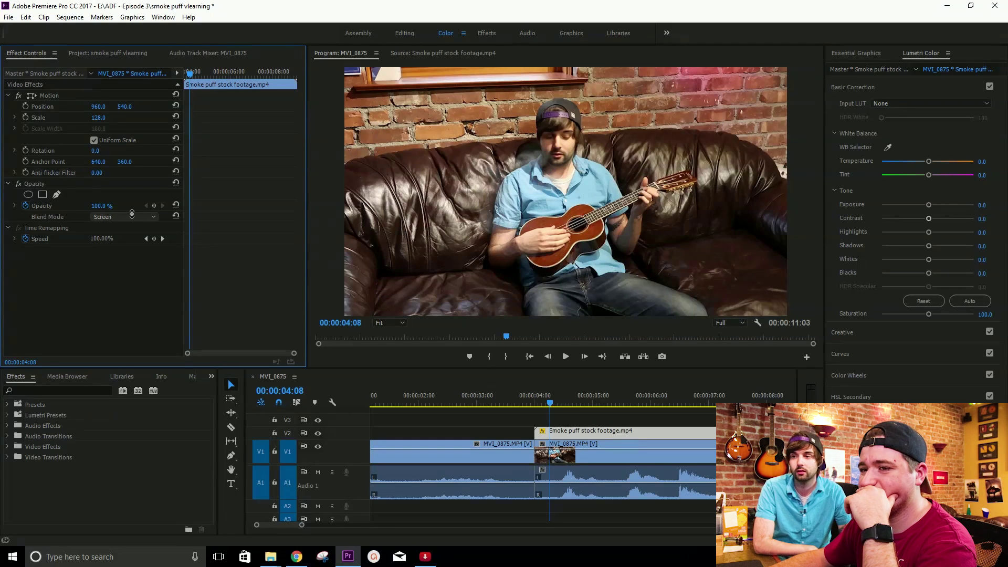
Try scaling the smoke puff clip to 291, and compare the Linear Dodge (Add) and Screen blend modes at 00:00:04:01
{"action": "left_click_drag", "start_coordinate": [105, 118], "coordinate": [189, 101]}
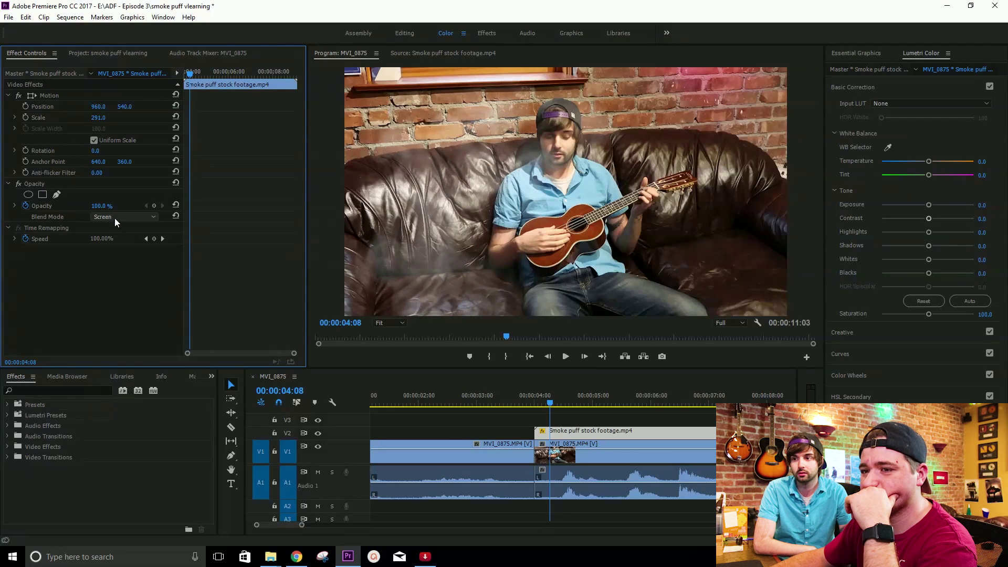
{"action": "scroll", "coordinate": [115, 216], "scroll_direction": "down", "scroll_amount": 2}
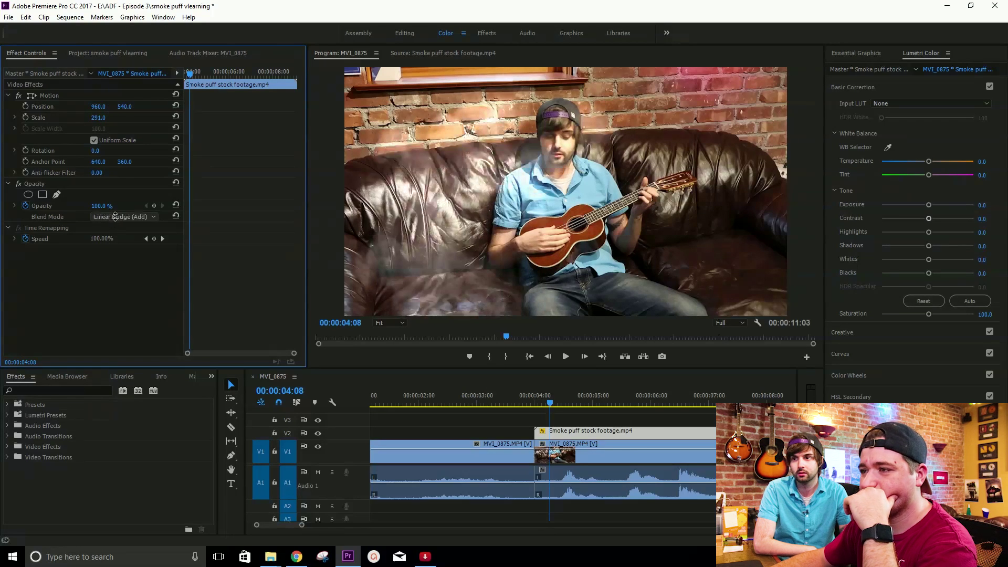
{"action": "scroll", "coordinate": [115, 216], "scroll_direction": "down", "scroll_amount": 1}
{"action": "scroll", "coordinate": [115, 217], "scroll_direction": "up", "scroll_amount": 1}
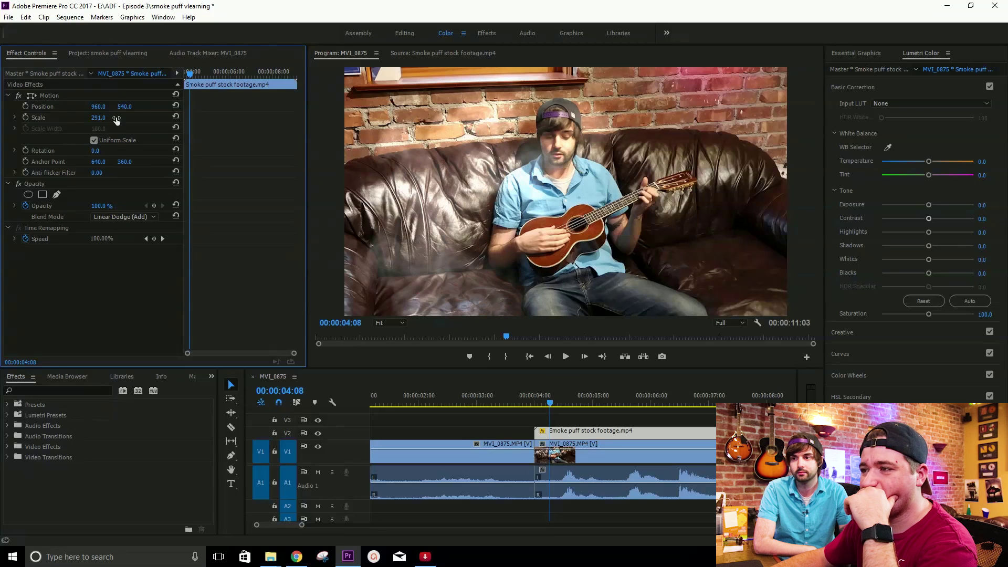
{"action": "left_click_drag", "start_coordinate": [571, 400], "coordinate": [537, 403]}
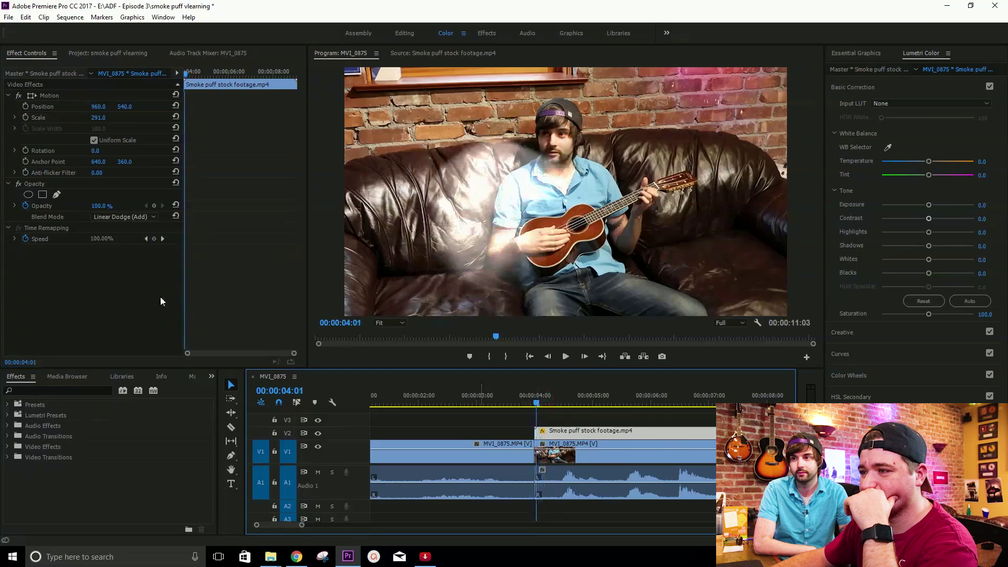
{"action": "scroll", "coordinate": [102, 217], "scroll_direction": "up", "scroll_amount": 2}
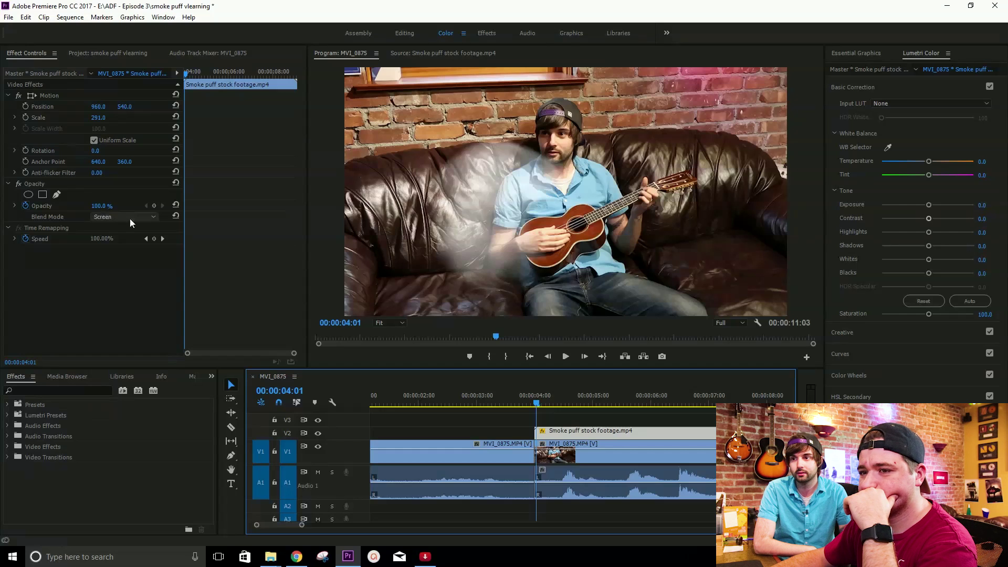
{"action": "scroll", "coordinate": [131, 219], "scroll_direction": "up", "scroll_amount": 1}
{"action": "scroll", "coordinate": [130, 219], "scroll_direction": "down", "scroll_amount": 1}
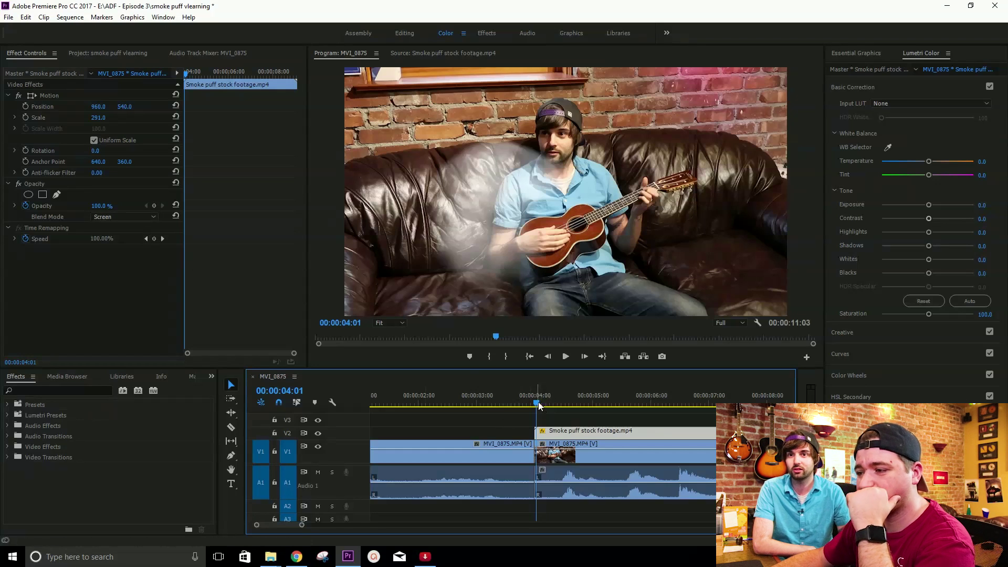
Set the smoke puff clip's scale to 180 and its position to 1117, 664, placing the smoke over the ukulele
{"action": "double_click", "coordinate": [520, 236]}
{"action": "left_click", "coordinate": [485, 197]}
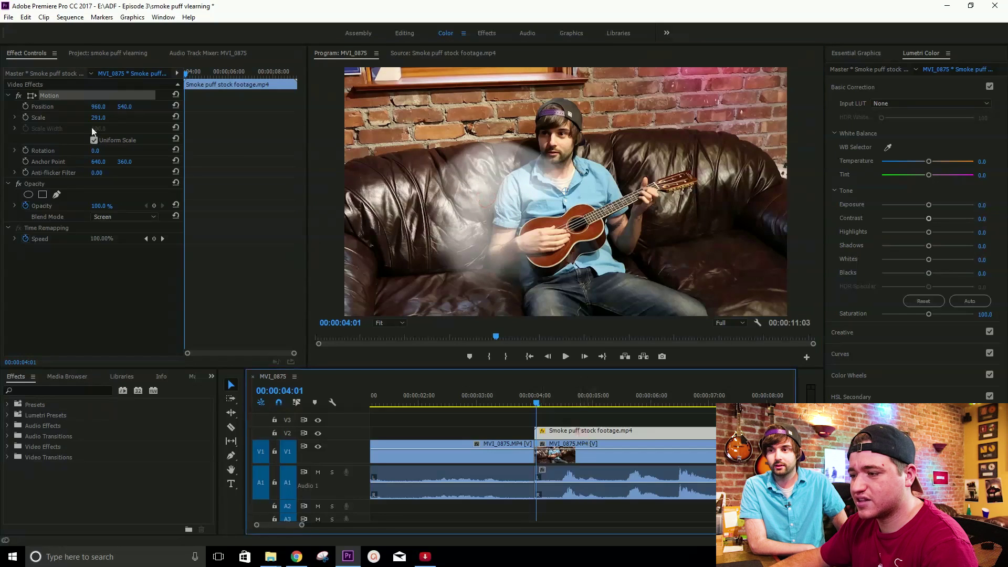
{"action": "left_click_drag", "start_coordinate": [99, 106], "coordinate": [191, 101]}
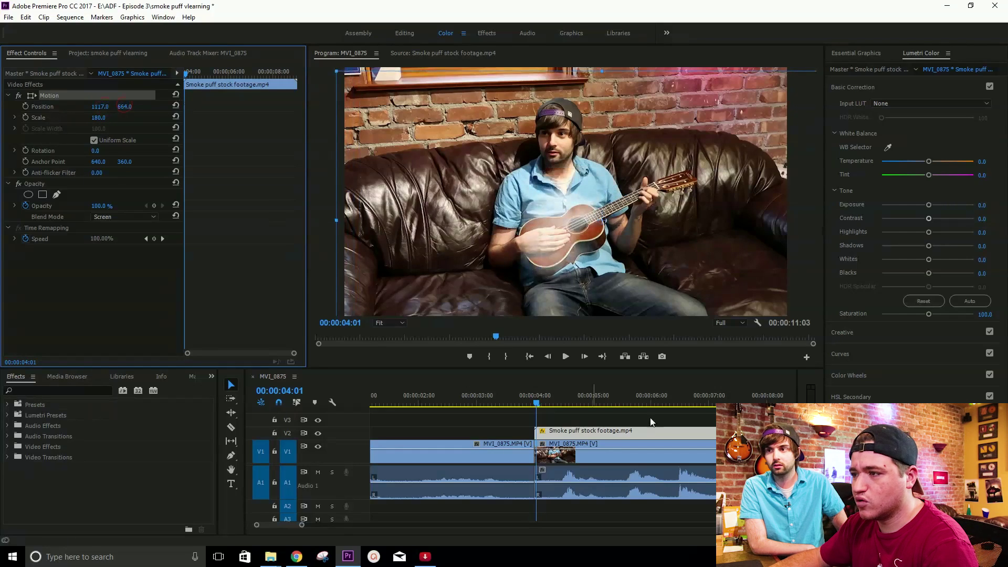
Preview the cut and ripple-trim 13 frames off the start of the second MVI_0875.MP4 clip
{"action": "key", "text": "space"}
{"action": "left_click", "coordinate": [515, 409]}
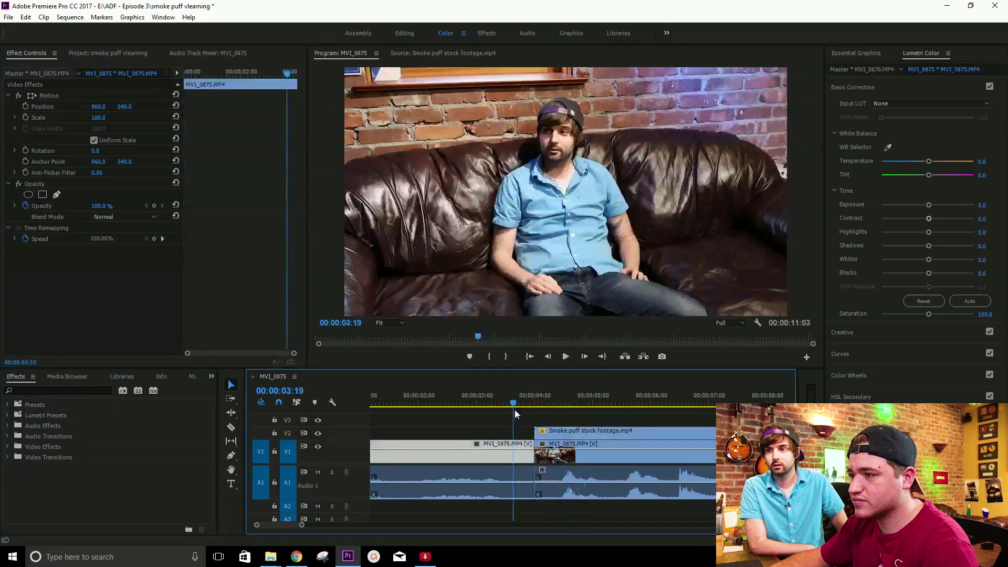
{"action": "key", "text": "="}
{"action": "mouse_move", "coordinate": [508, 404]}
{"action": "left_mouse_down"}
{"action": "mouse_move", "coordinate": [514, 393]}
{"action": "mouse_move", "coordinate": [505, 403]}
{"action": "mouse_move", "coordinate": [516, 403]}
{"action": "left_mouse_up"}
{"action": "left_click_drag", "start_coordinate": [544, 404], "coordinate": [522, 422]}
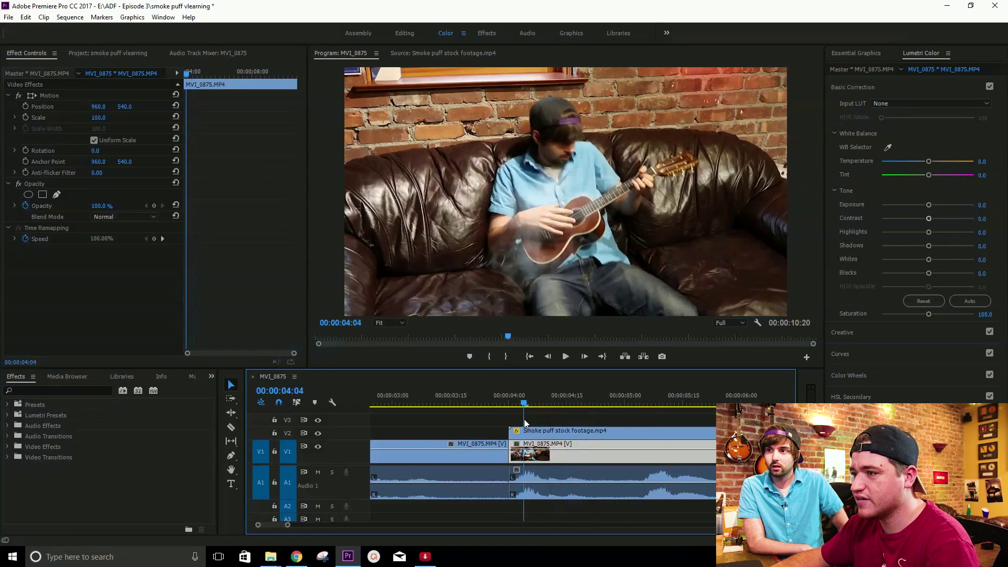
{"action": "key", "text": "minus"}
{"action": "left_click", "coordinate": [523, 423]}
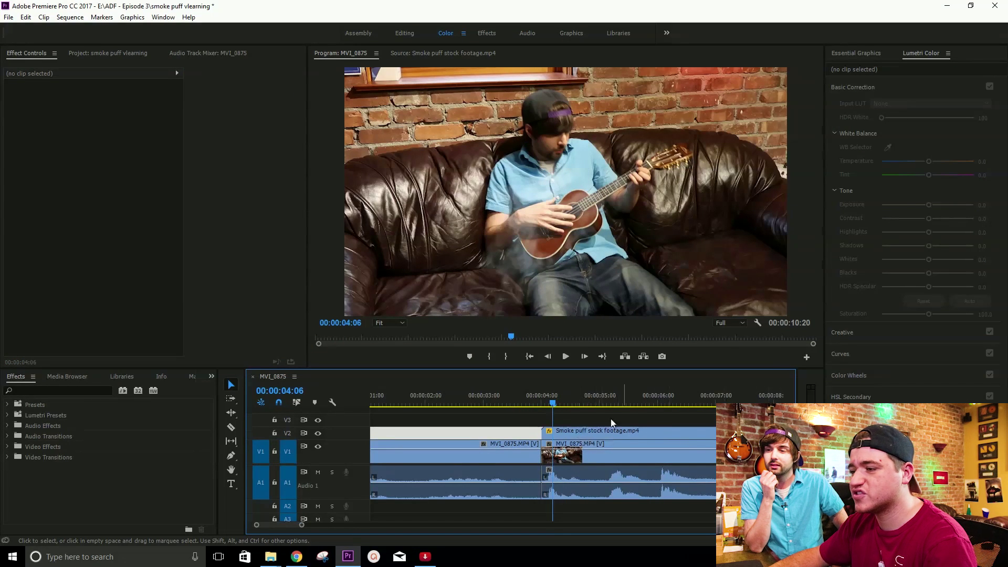
Duplicate the smoke puff clip from V2 onto V3 at the same start time and scrub over the layered smoke
{"action": "scroll", "coordinate": [543, 443], "scroll_direction": "up", "scroll_amount": 2}
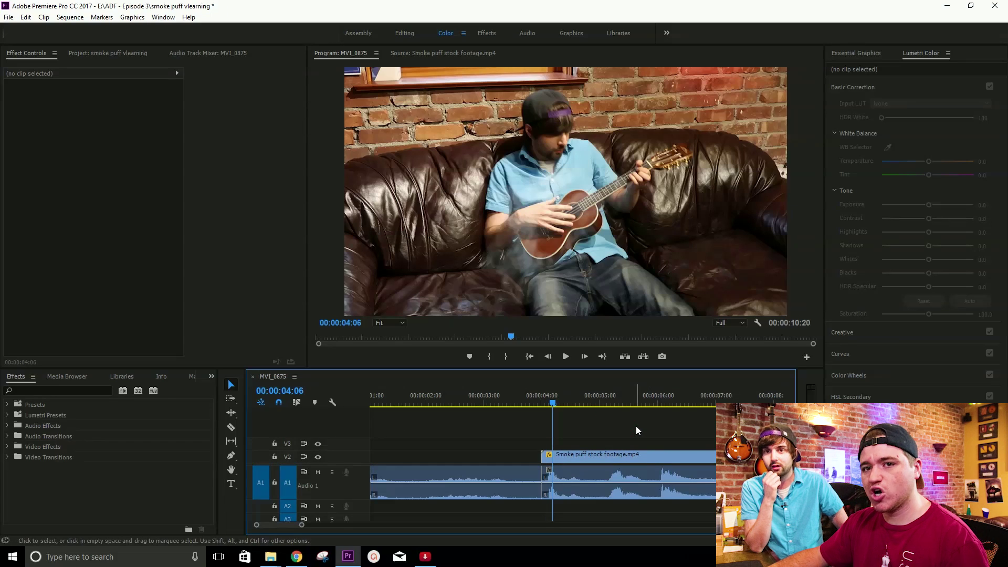
{"action": "left_click", "coordinate": [577, 456]}
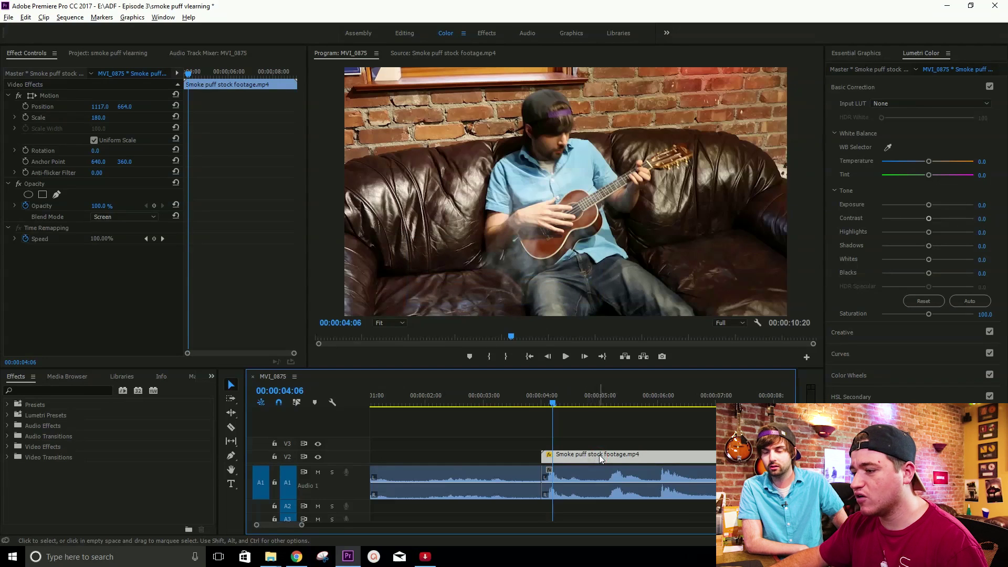
{"action": "left_click_drag", "start_coordinate": [600, 449], "coordinate": [600, 443]}
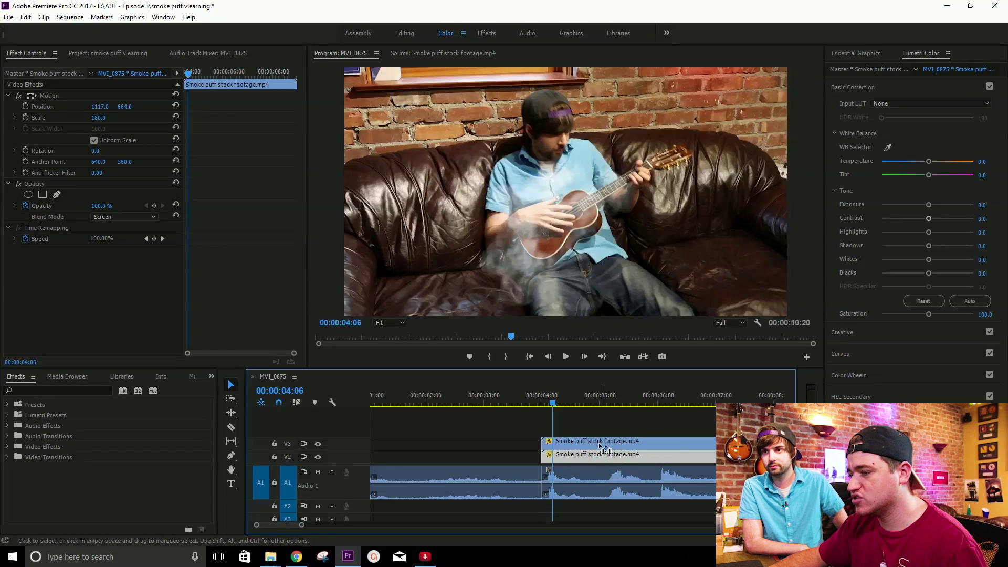
{"action": "left_click", "coordinate": [561, 402]}
{"action": "left_click_drag", "start_coordinate": [600, 394], "coordinate": [562, 395]}
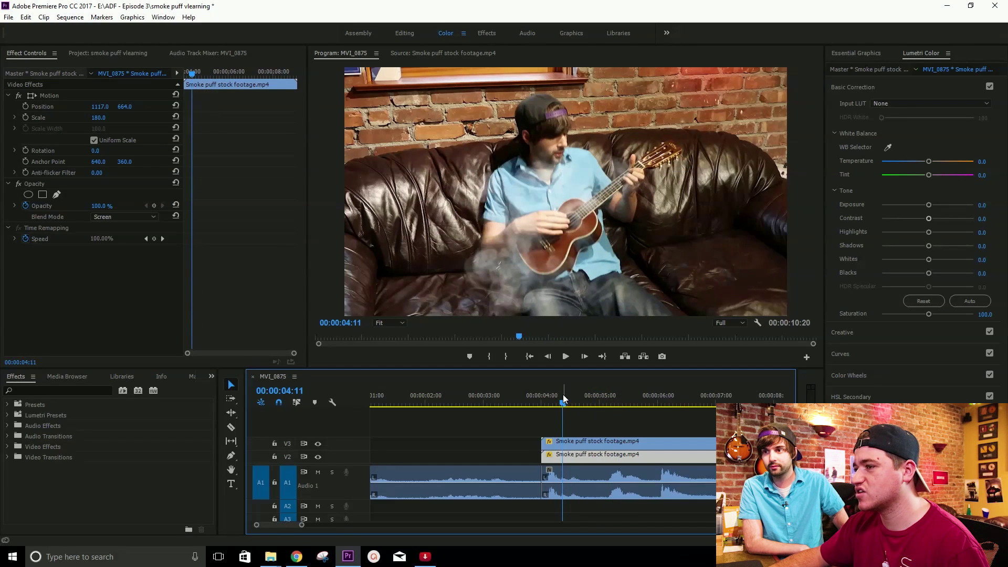
Stack one more copy of the smoke puff clip on a new track V4 and play back the transition
{"action": "left_click", "coordinate": [581, 442]}
{"action": "scroll", "coordinate": [581, 440], "scroll_direction": "up", "scroll_amount": 2}
{"action": "left_click_drag", "start_coordinate": [562, 404], "coordinate": [535, 407]}
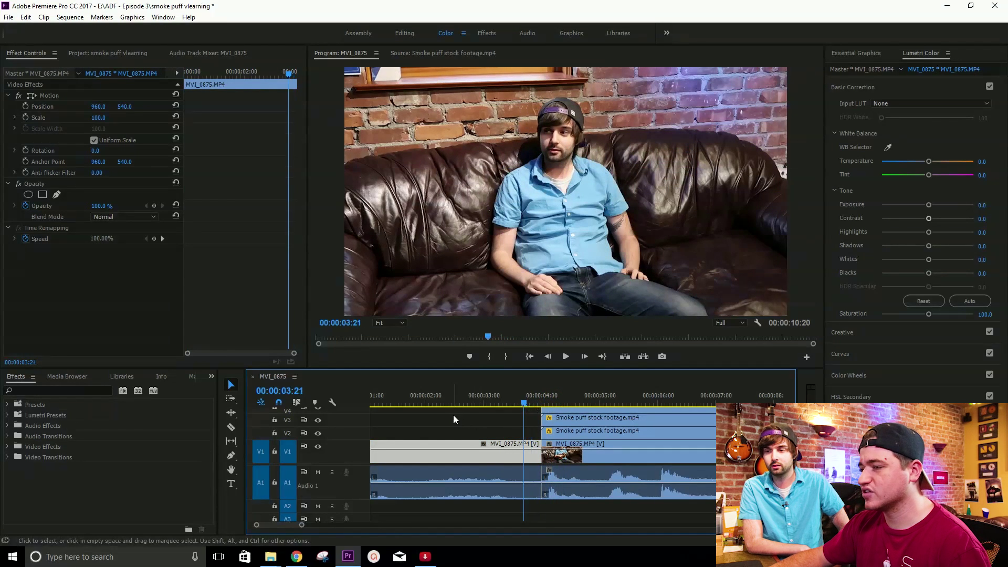
{"action": "key", "text": "space"}
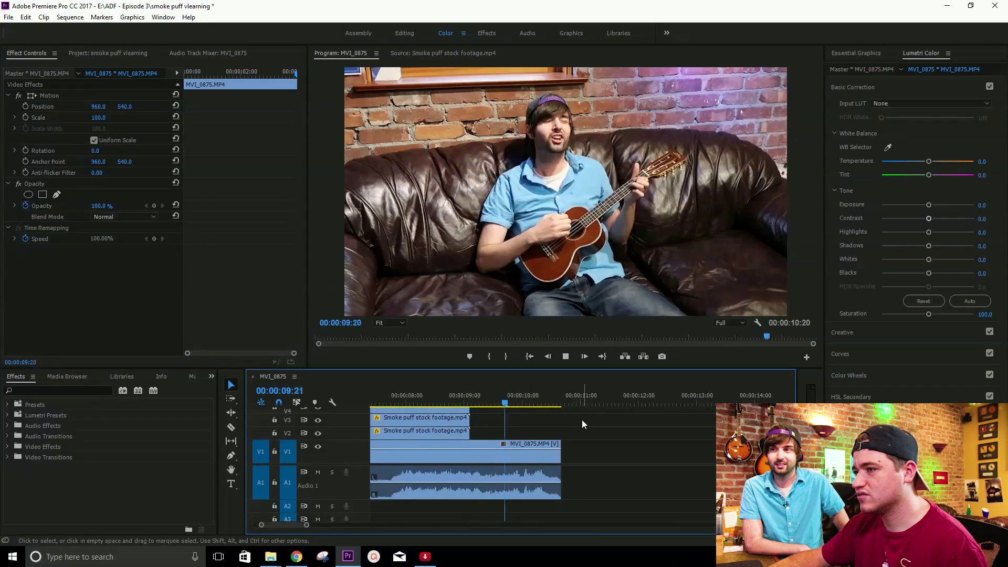
{"action": "key", "text": "space"}
{"action": "key", "text": "minus"}
{"action": "left_click", "coordinate": [414, 398]}
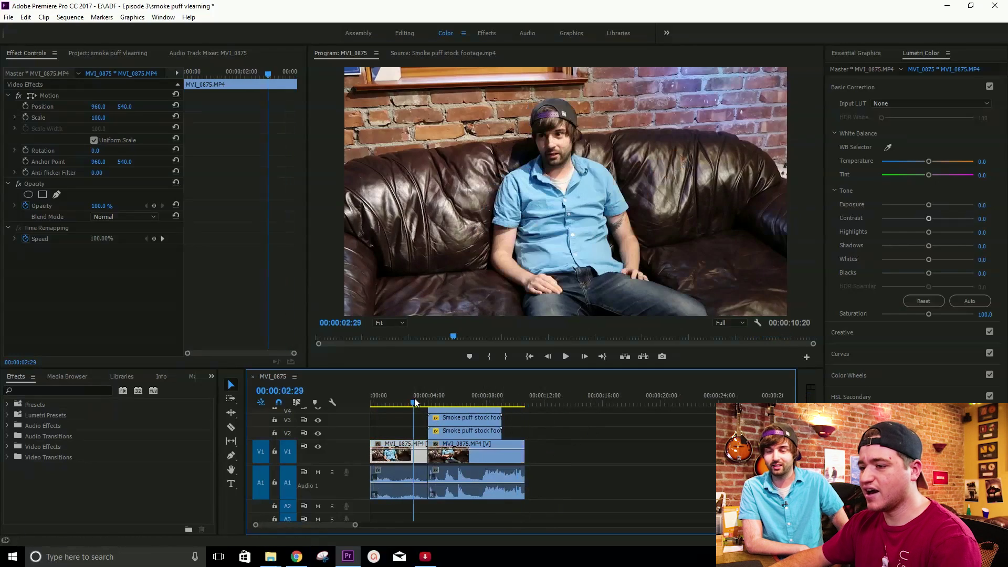
Switch to Chrome, and import the downloaded Poof Of Smoke Sound Effect video into the Premiere Pro project
{"action": "key", "text": "shift+1"}
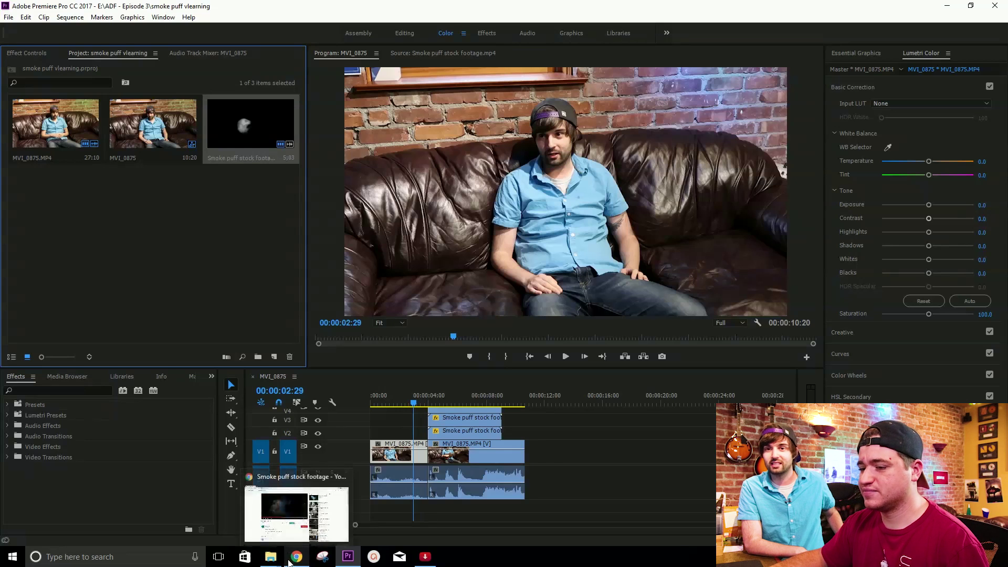
{"action": "mouse_move", "coordinate": [293, 562]}
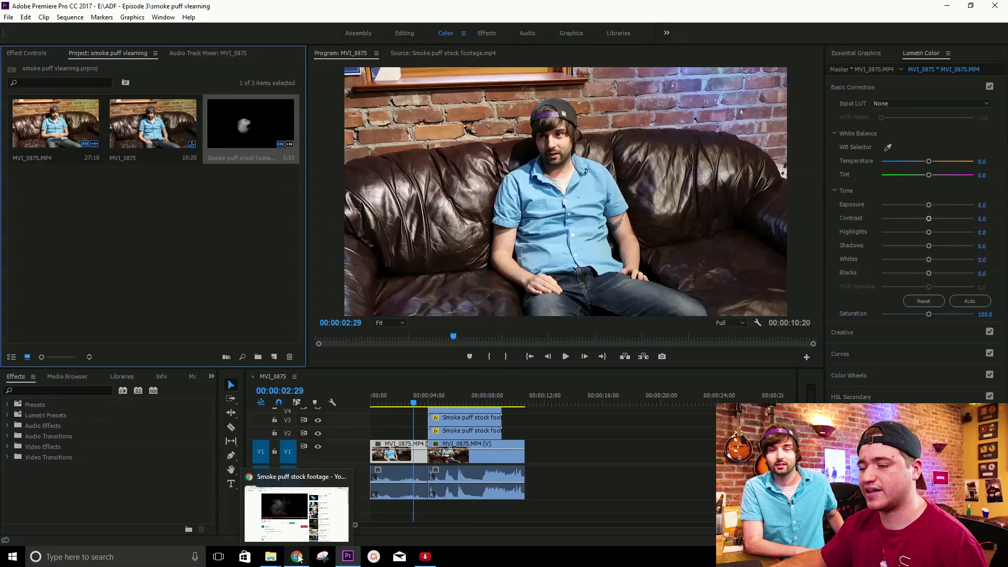
{"action": "left_click", "coordinate": [297, 558]}
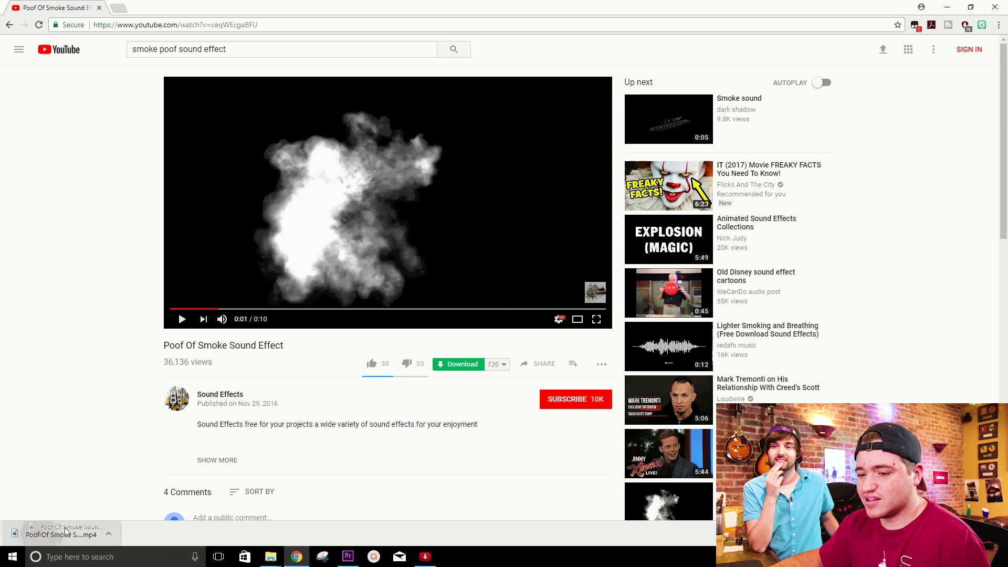
{"action": "left_click", "coordinate": [357, 562]}
{"action": "left_click_drag", "start_coordinate": [135, 206], "coordinate": [134, 206]}
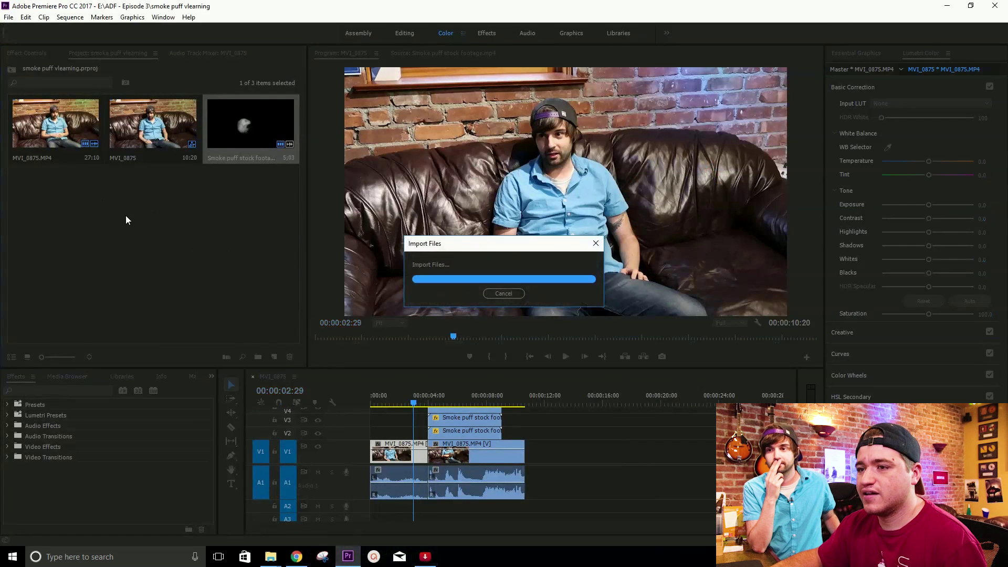
Open the sound effect file's audio waveform in the source monitor and mark in and out points around the poof sound
{"action": "double_click", "coordinate": [79, 193]}
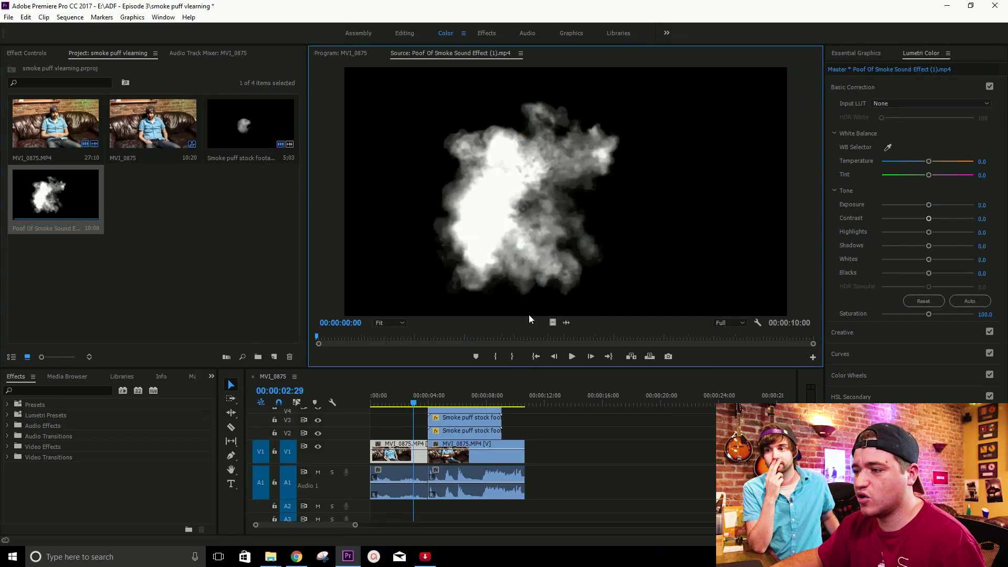
{"action": "left_click", "coordinate": [563, 322]}
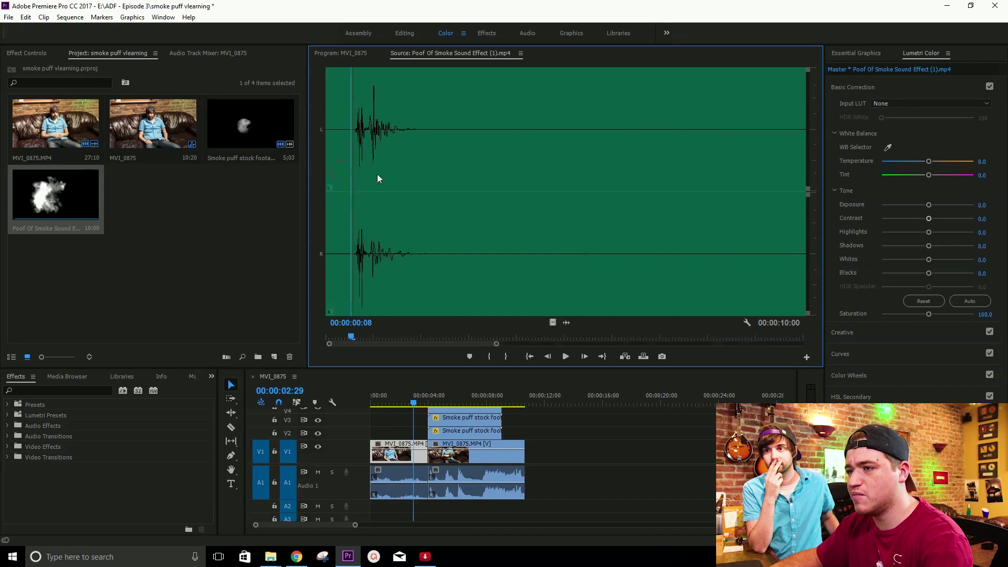
{"action": "key", "text": "="}
{"action": "key", "text": "i"}
{"action": "left_click_drag", "start_coordinate": [457, 157], "coordinate": [726, 155]}
{"action": "key", "text": "o"}
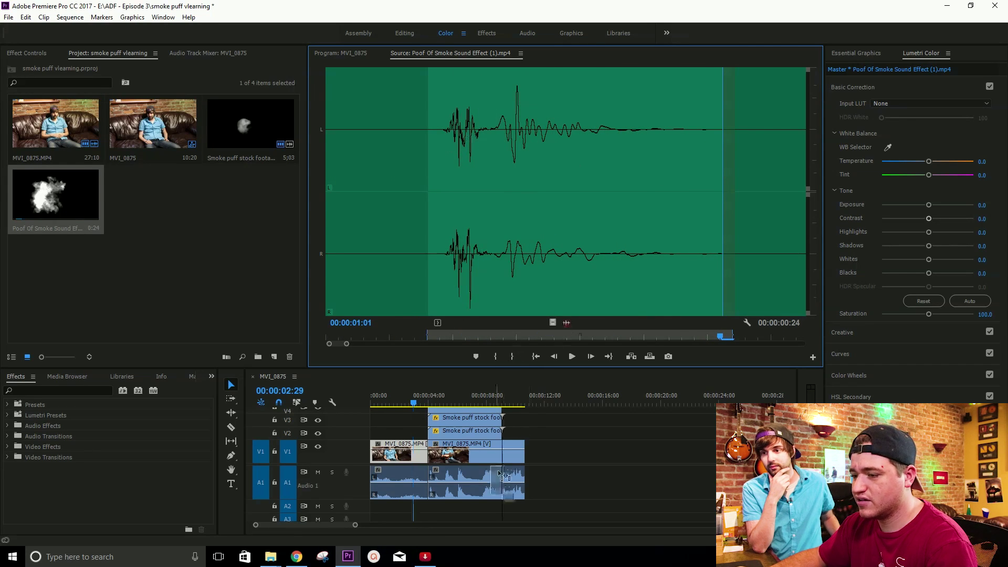
Place the marked poof audio on track A2 starting at the cut and play back the transition with sound
{"action": "left_click_drag", "start_coordinate": [434, 509], "coordinate": [435, 509]}
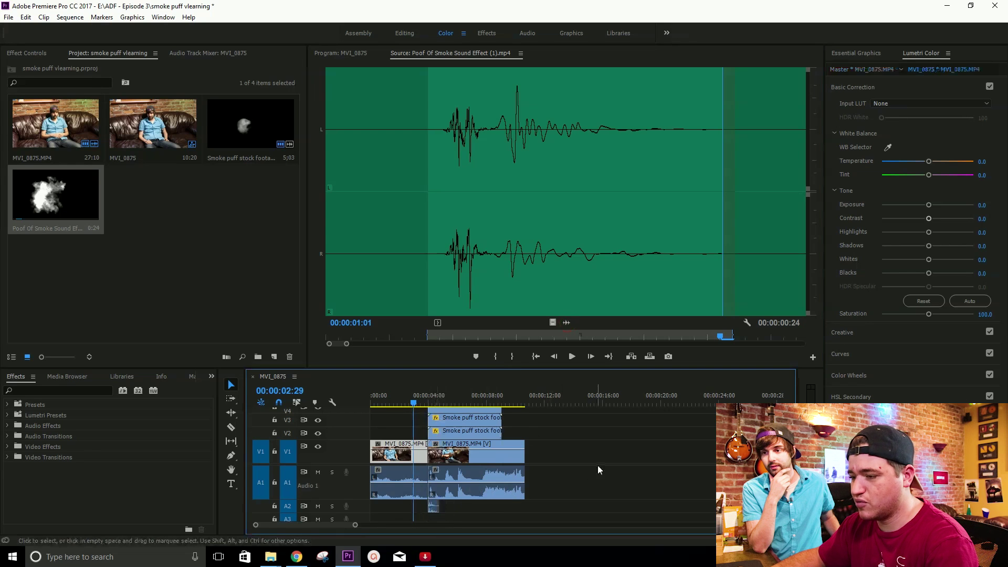
{"action": "scroll", "coordinate": [593, 465], "scroll_direction": "up", "scroll_amount": 8}
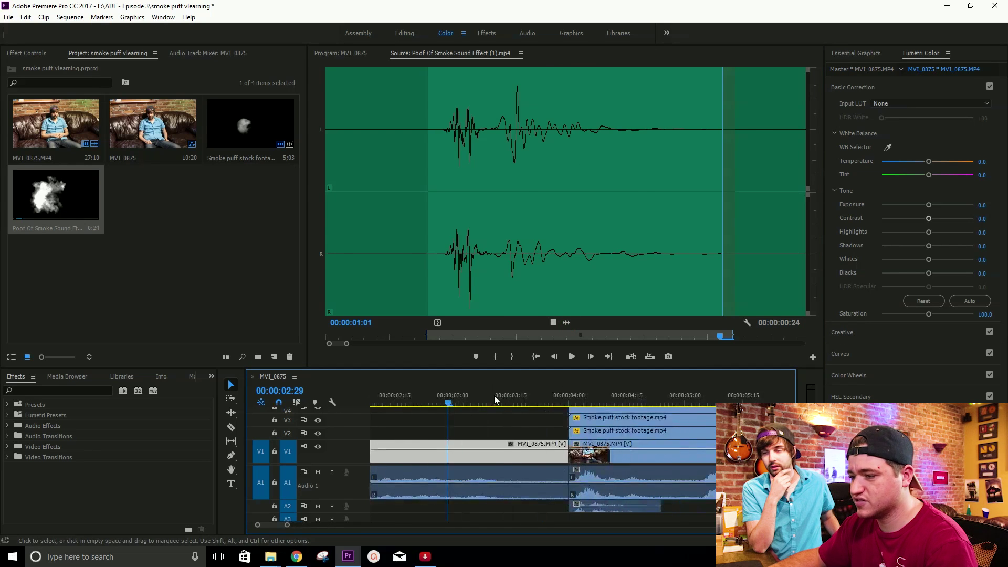
{"action": "left_click", "coordinate": [474, 402]}
{"action": "key", "text": "space"}
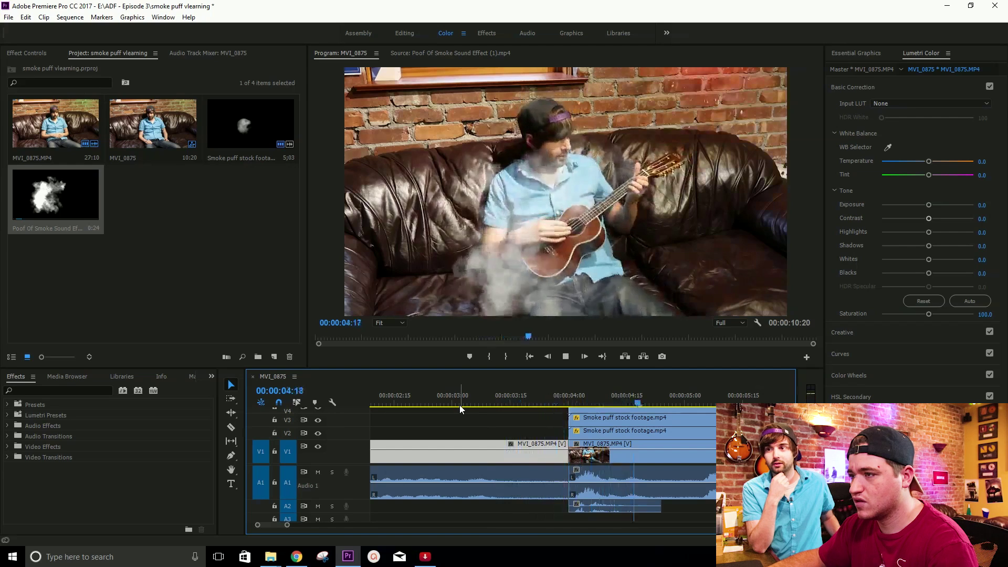
{"action": "key", "text": "space"}
{"action": "scroll", "coordinate": [472, 404], "scroll_direction": "down", "scroll_amount": 8}
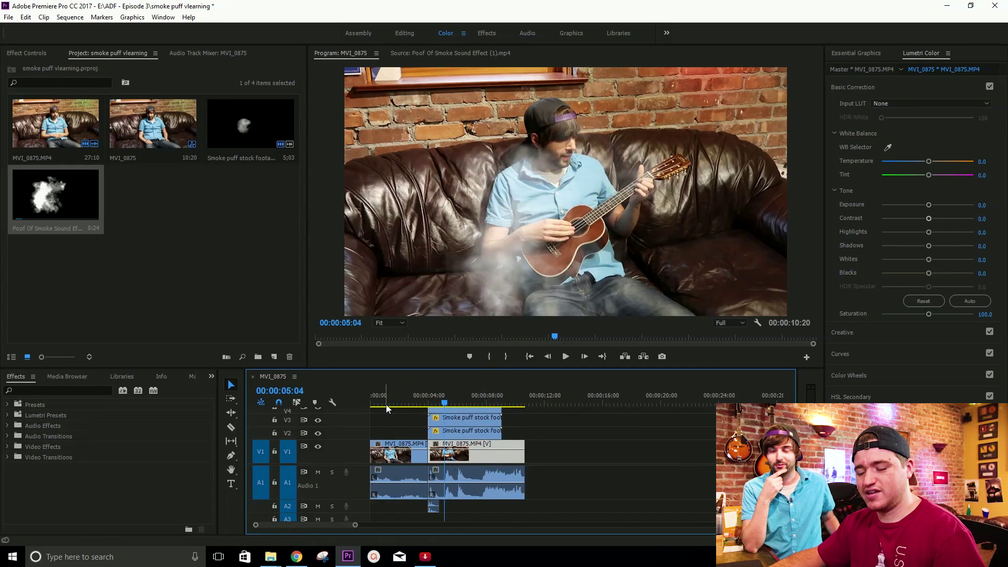
Save the project before and after playing the whole sequence through from its start
{"action": "key", "text": "ctrl+s"}
{"action": "key", "text": "Home"}
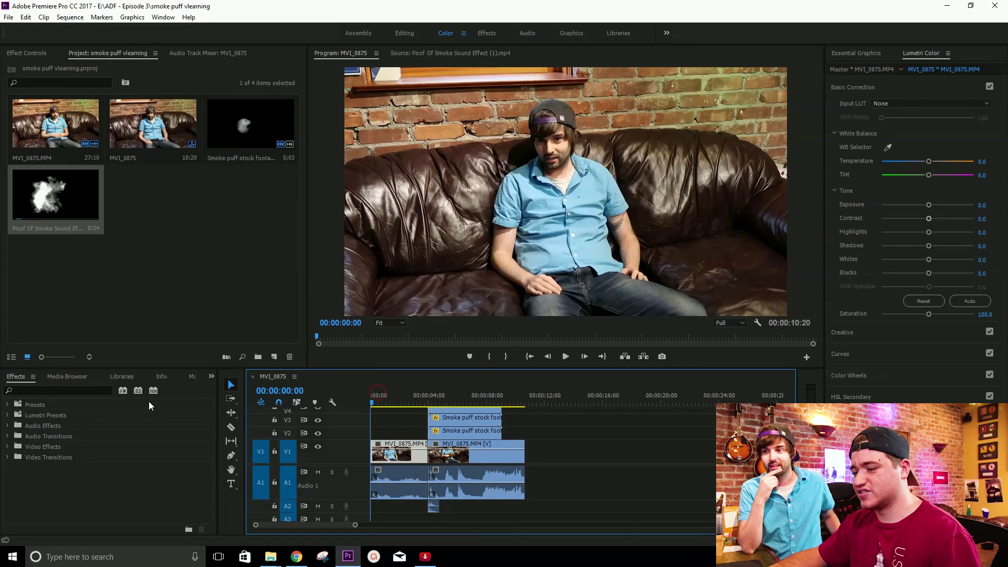
{"action": "key", "text": "minus"}
{"action": "left_click", "coordinate": [544, 480]}
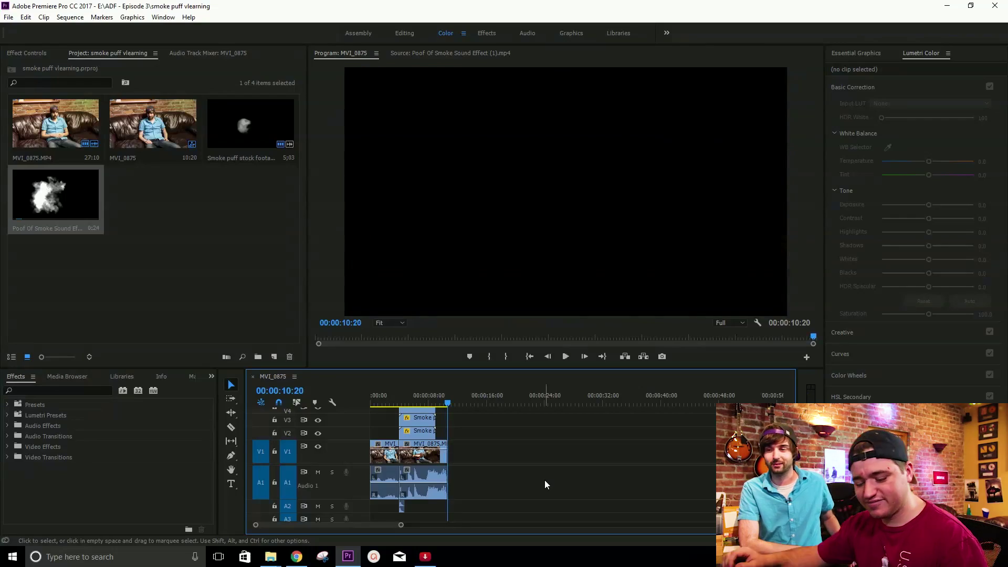
{"action": "key", "text": "ctrl+s"}
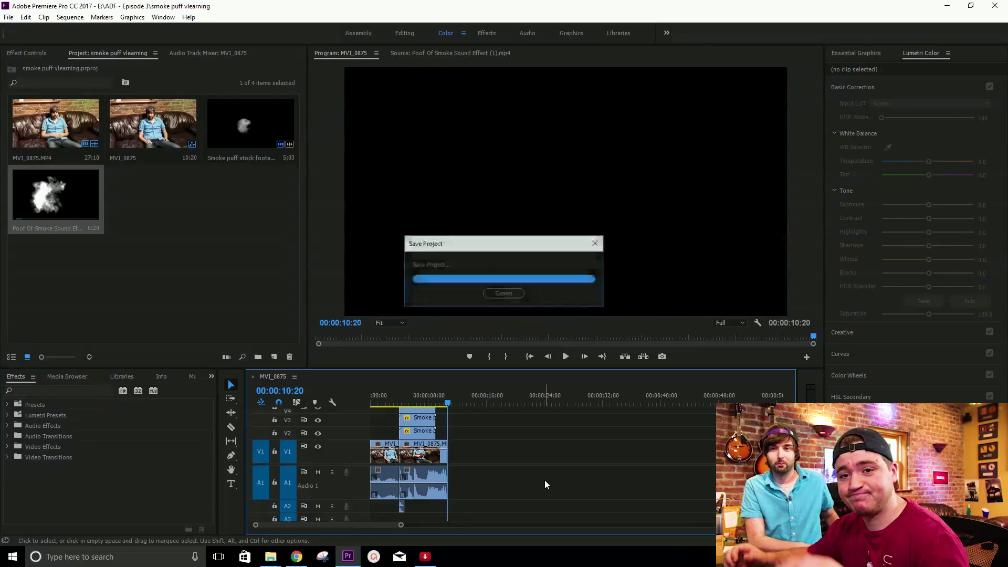